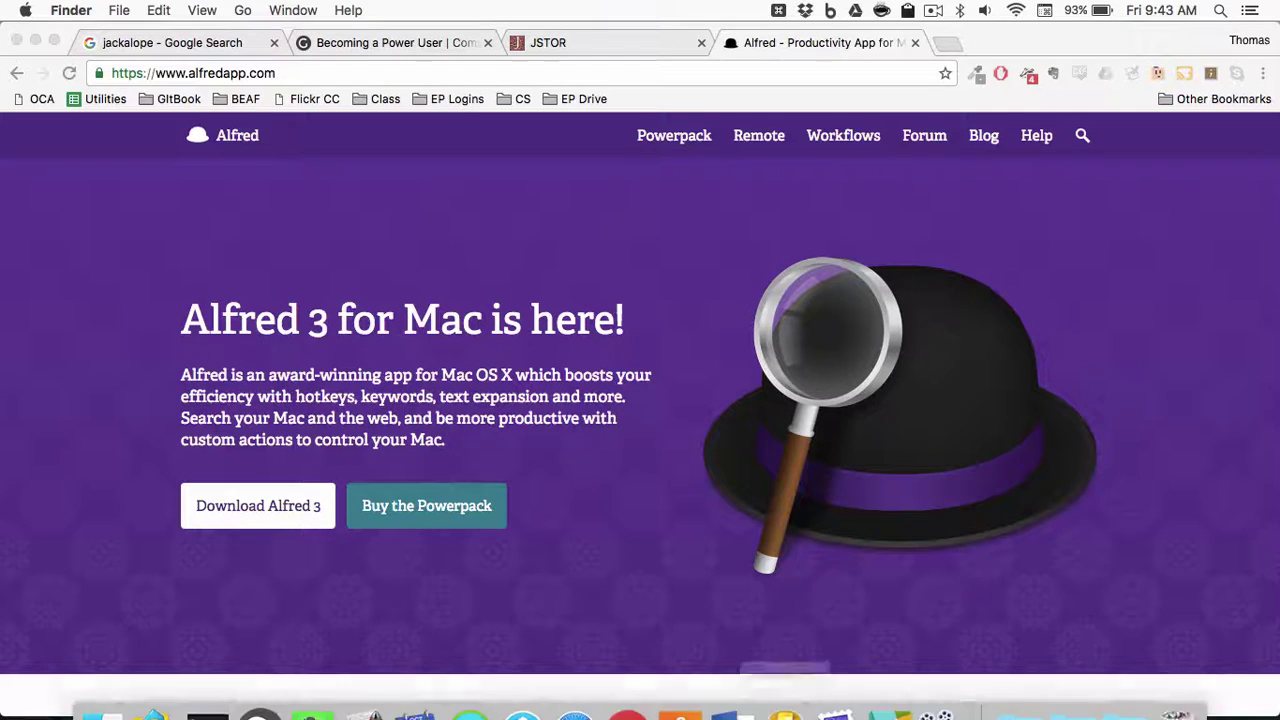
Launch Alfred 3.app from the Downloads folder.
click(1019, 687)
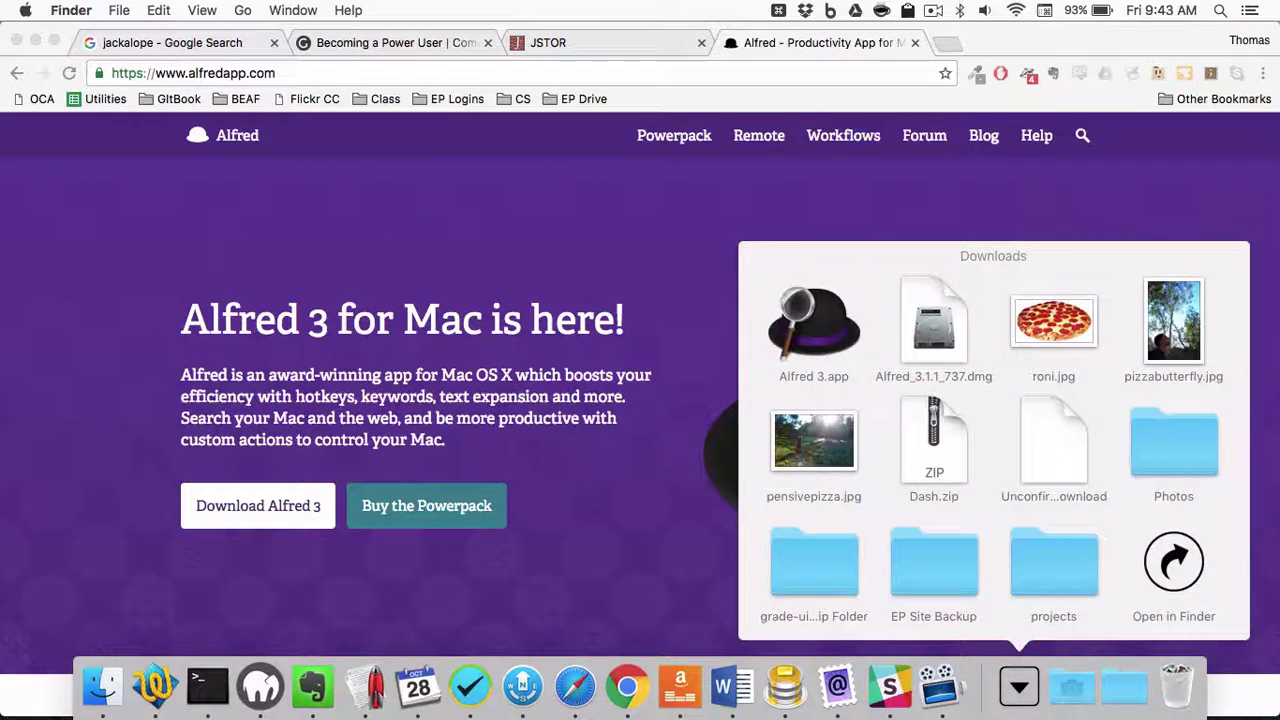
click(1019, 687)
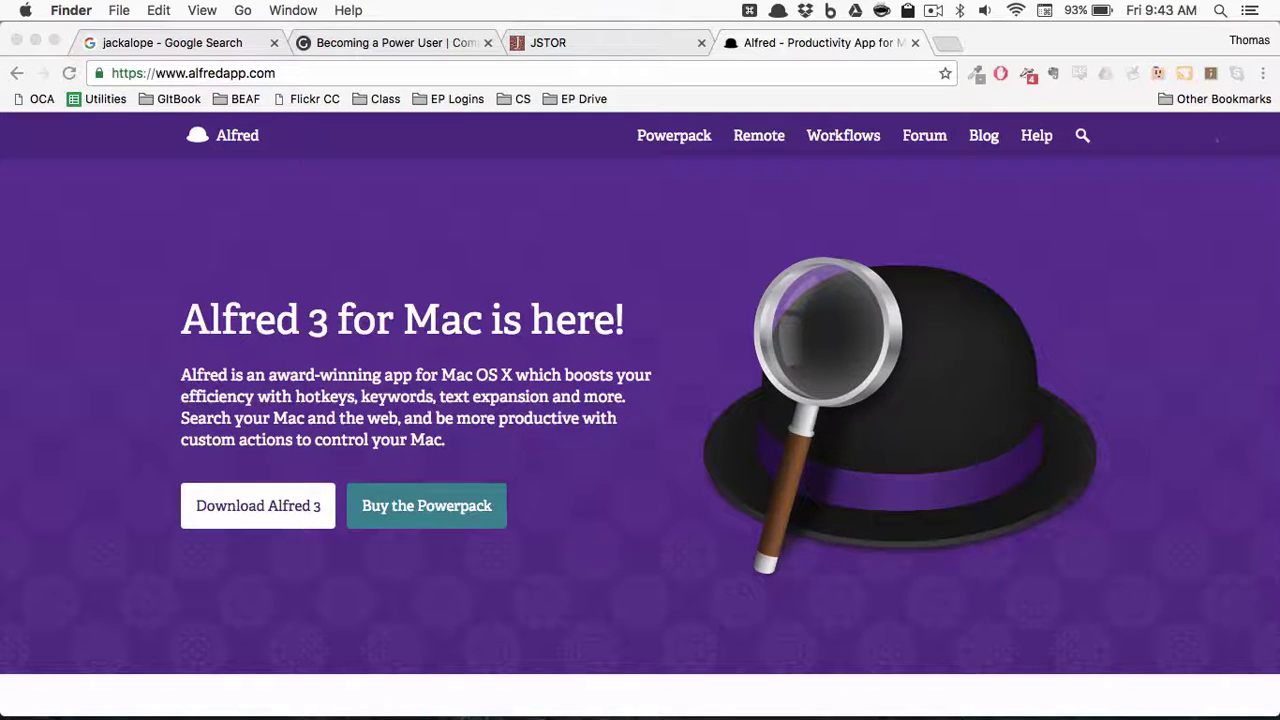
Bring up the Spotlight search field and dismiss it.
key(super+space)
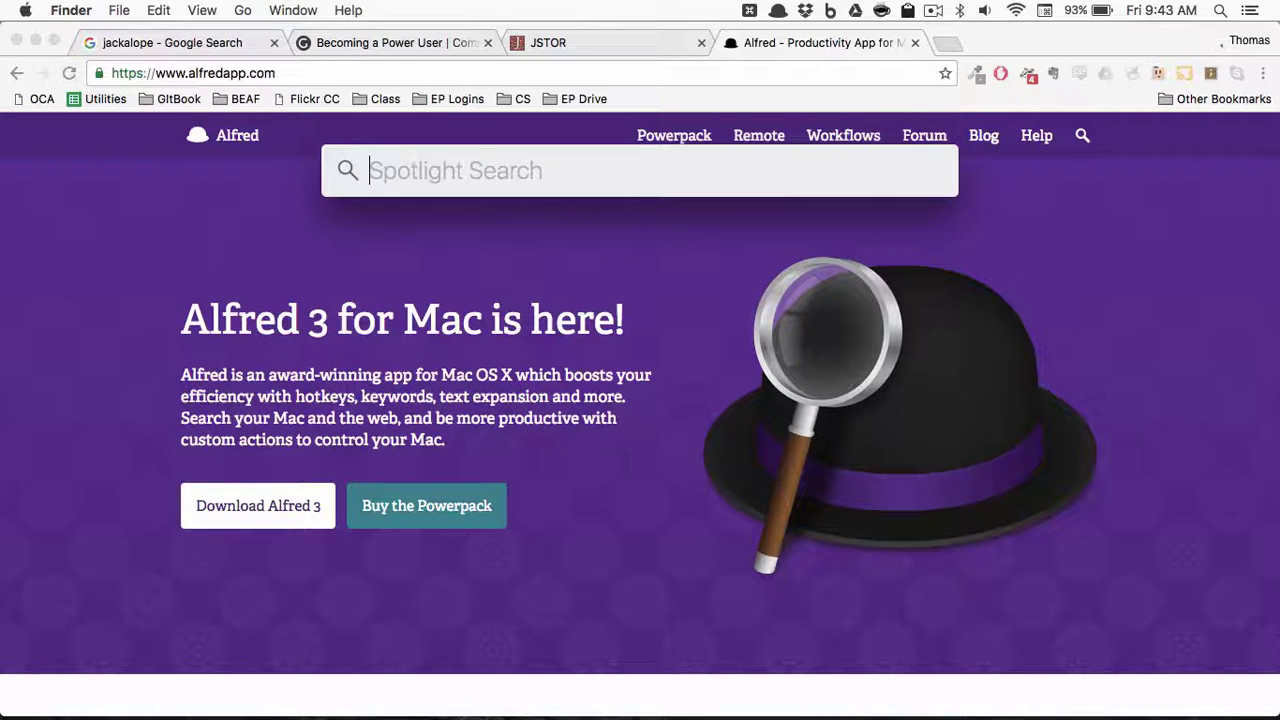
key(ctrl+alt+shift+super)
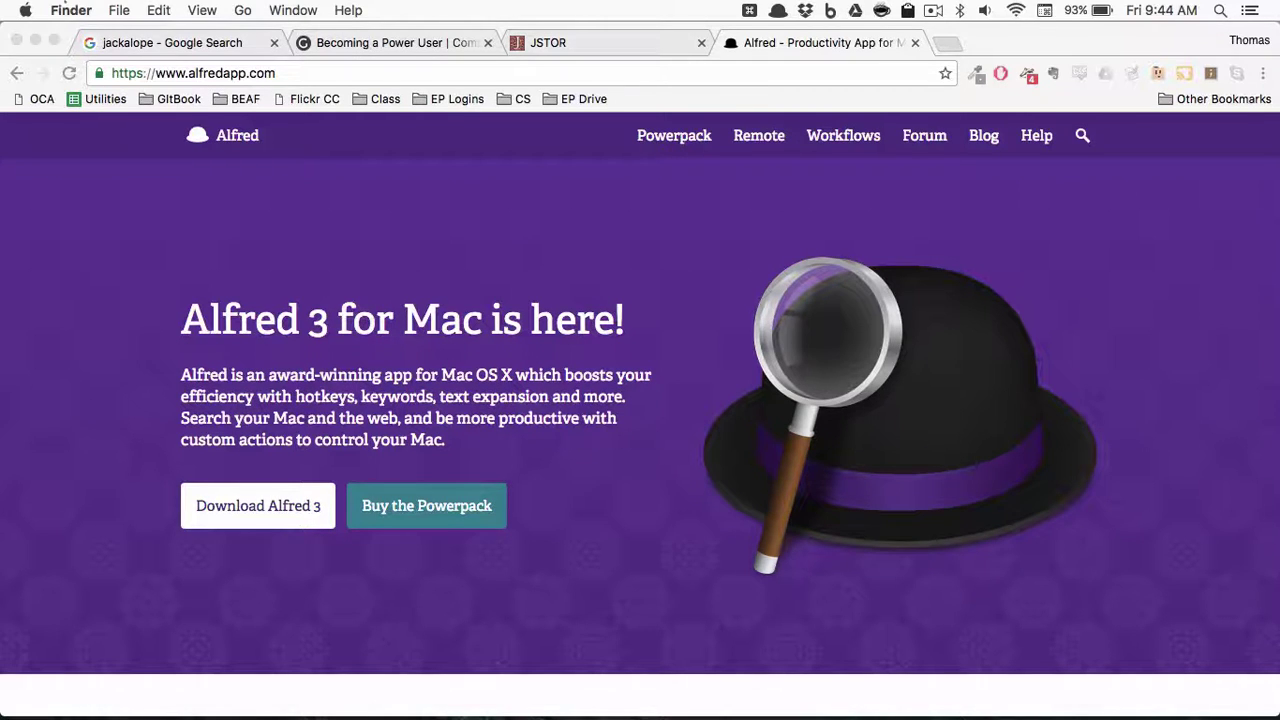
Disable the Show Spotlight search shortcut in the Mac's keyboard settings, try the freed key combination, and close System Preferences.
click(25, 10)
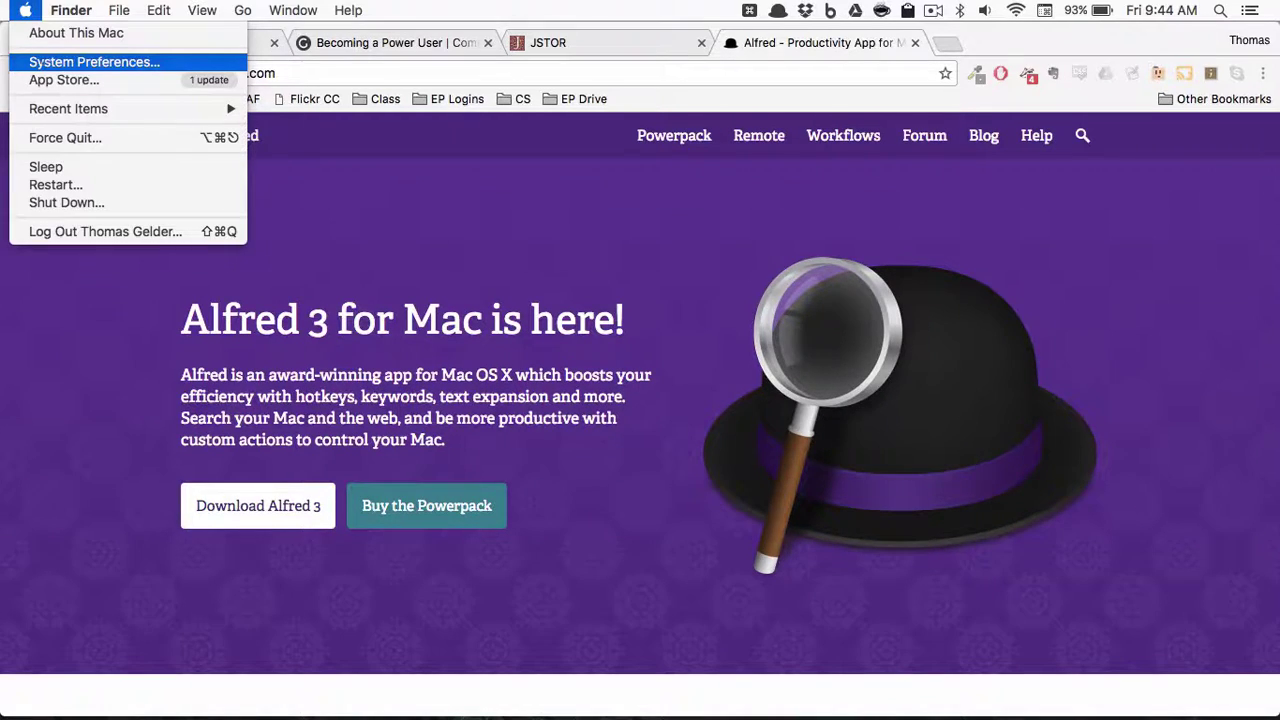
click(35, 61)
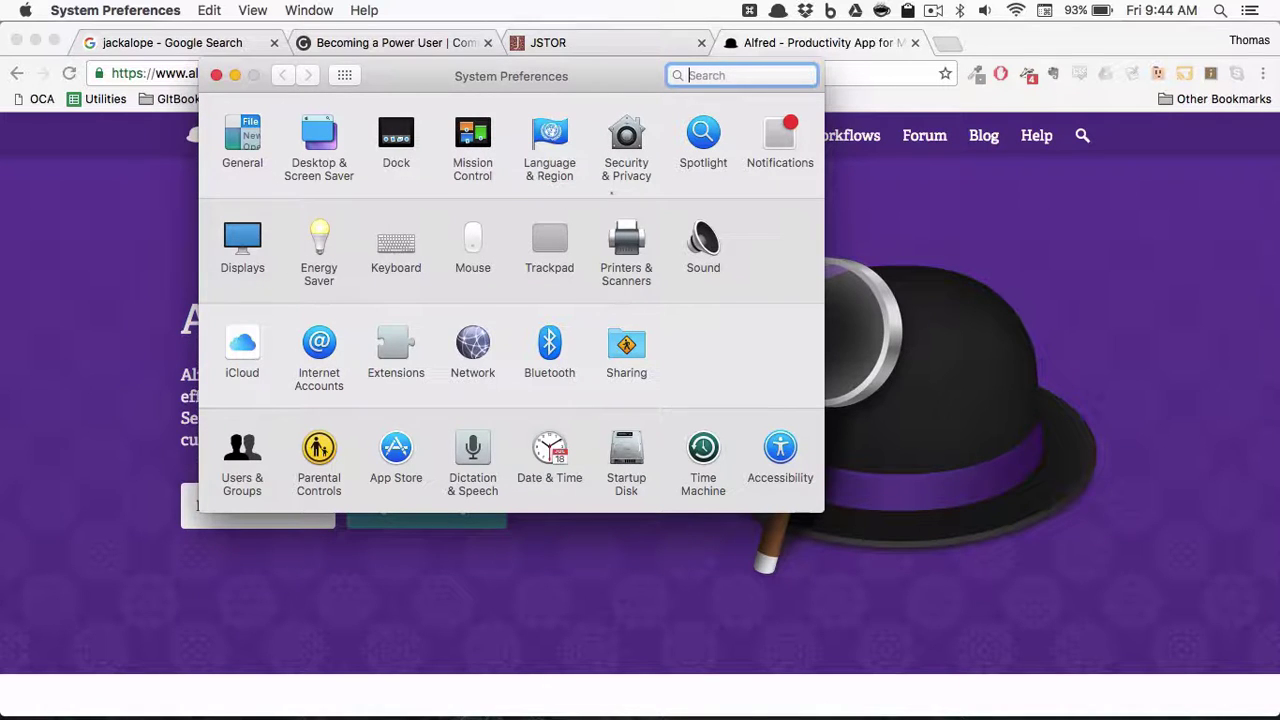
click(395, 242)
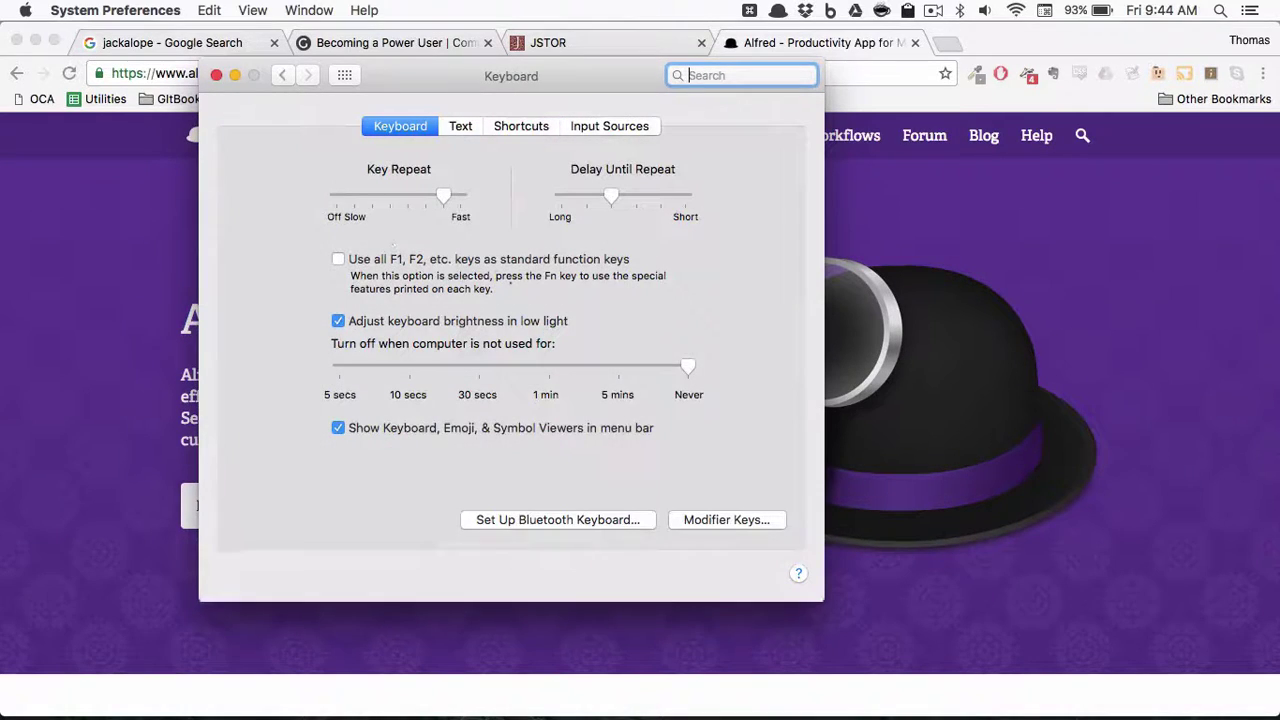
click(507, 131)
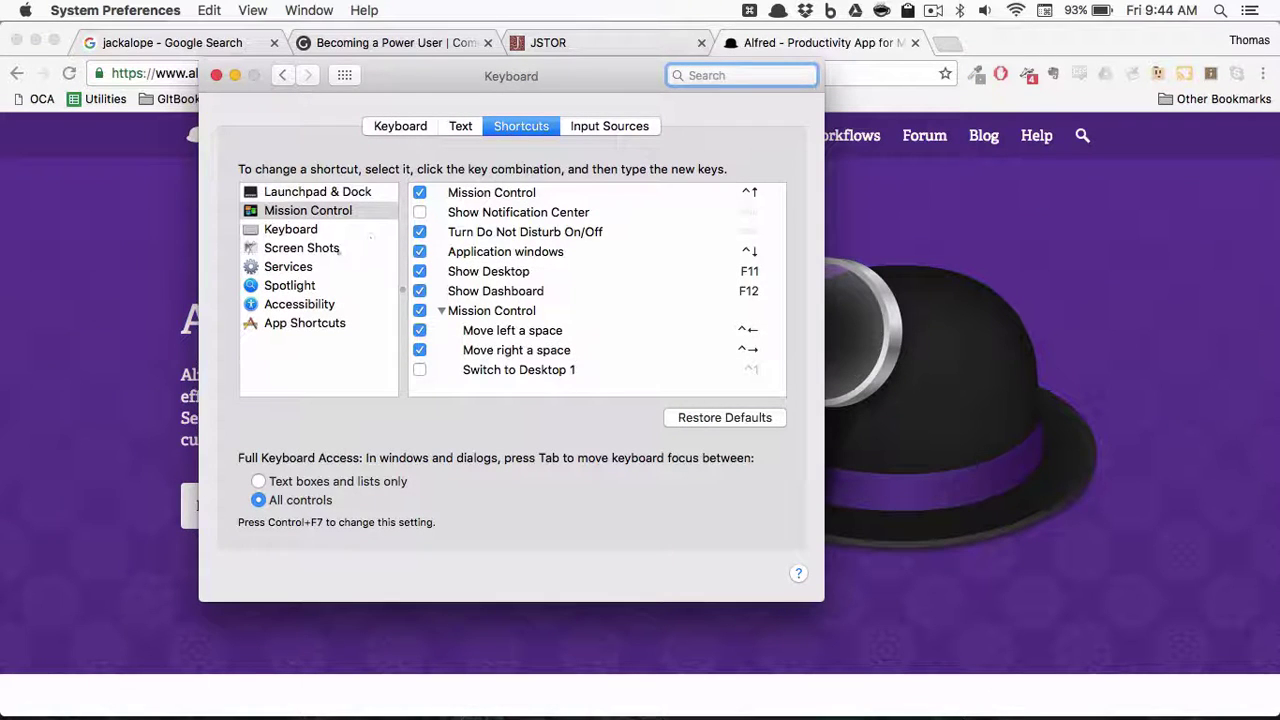
click(289, 285)
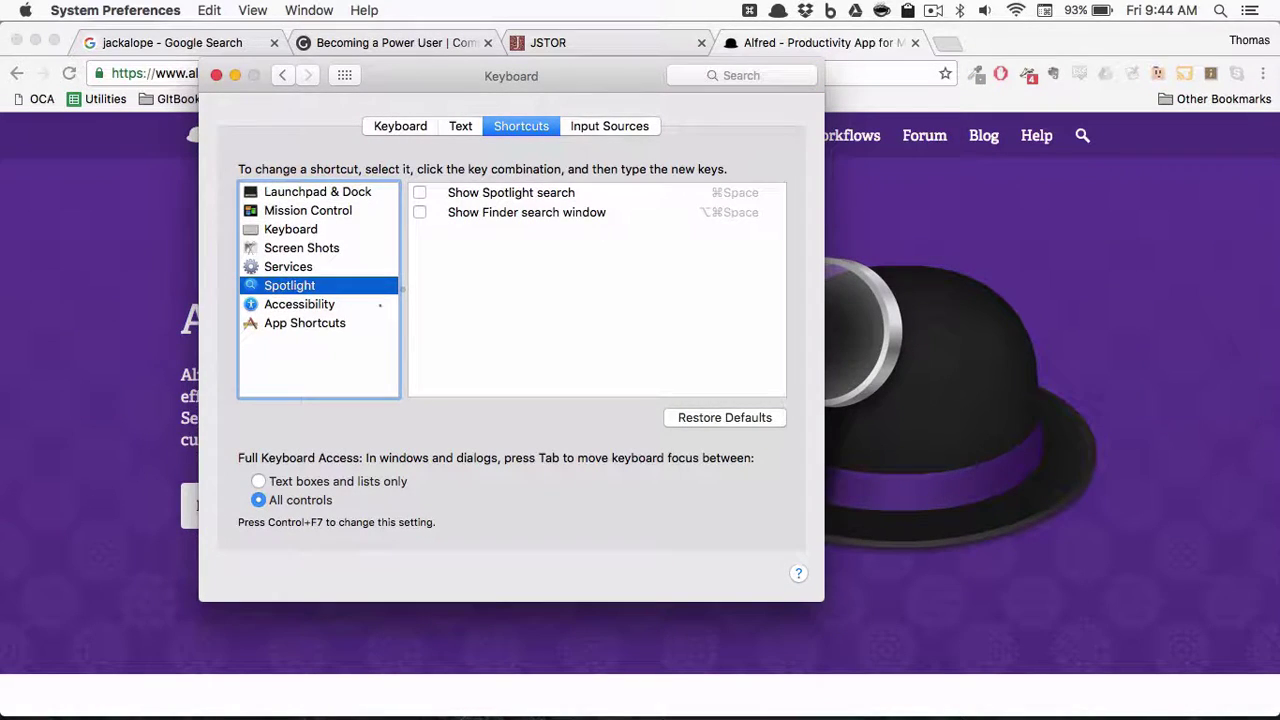
click(419, 192)
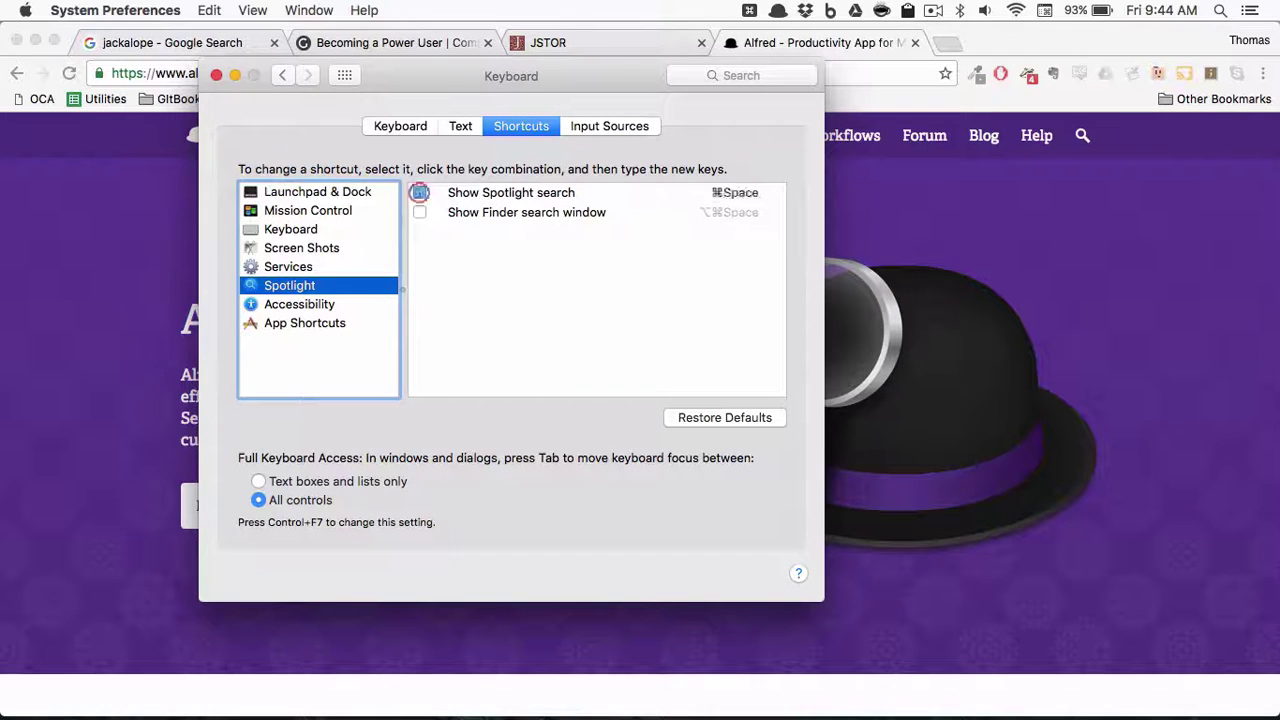
click(420, 192)
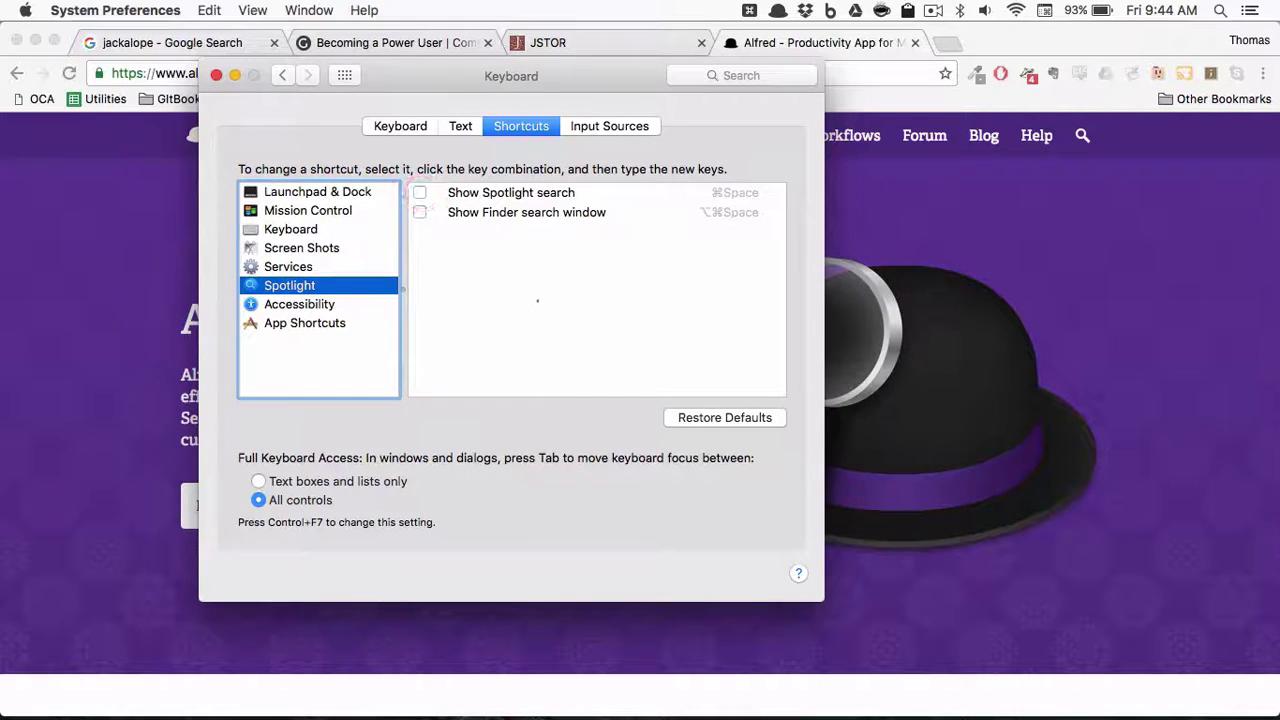
key(super+space)
click(216, 75)
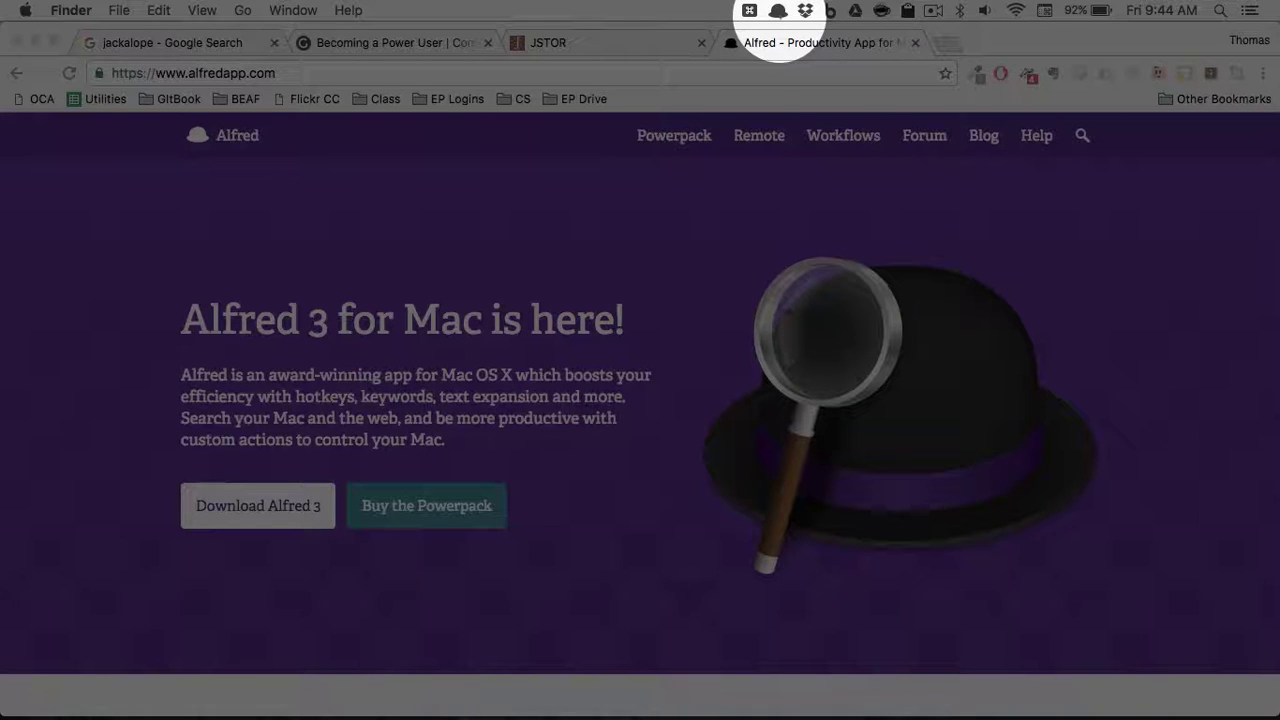
Set the Alfred hotkey to ⌘ Space in Alfred Preferences and try it out to bring up Alfred's search bar.
click(777, 10)
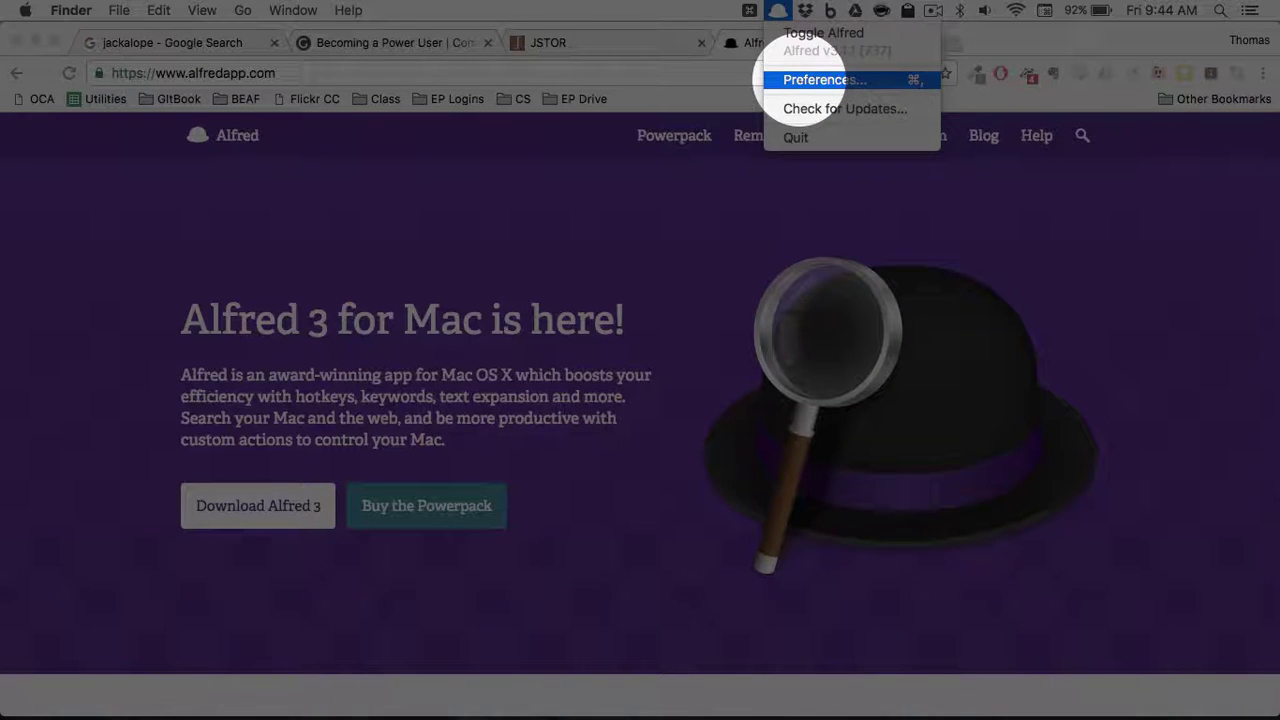
click(812, 80)
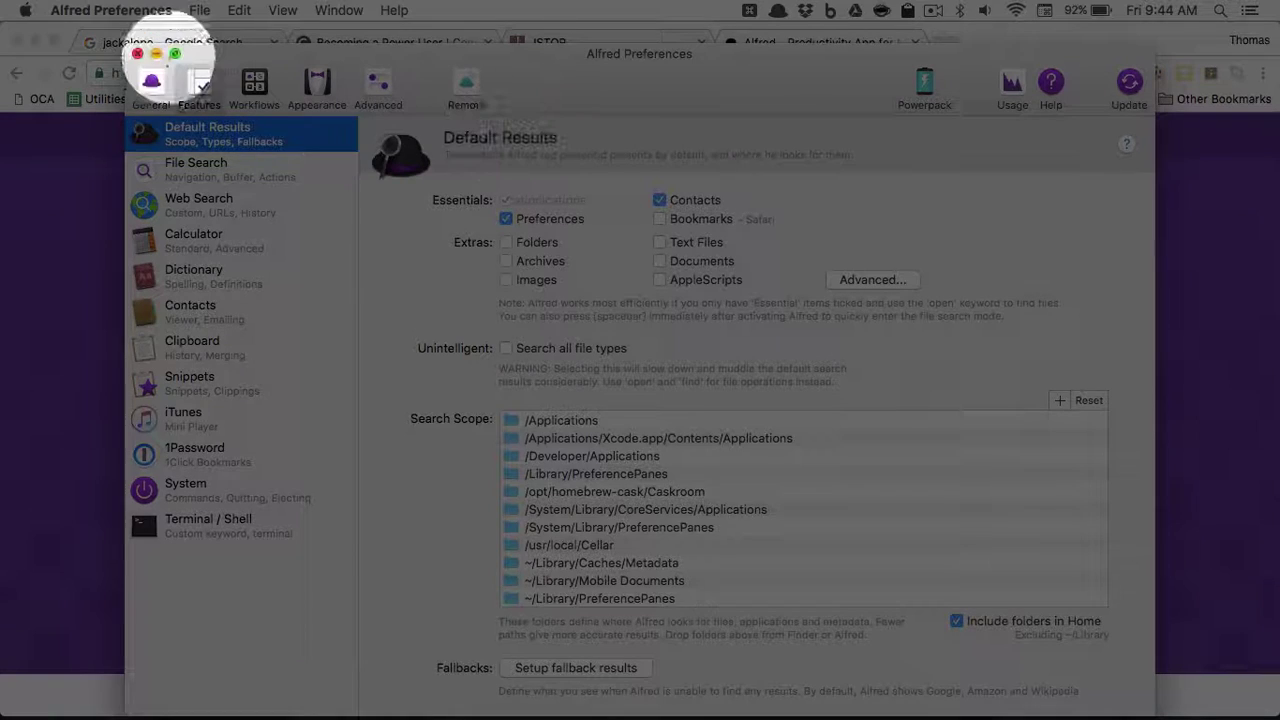
click(151, 85)
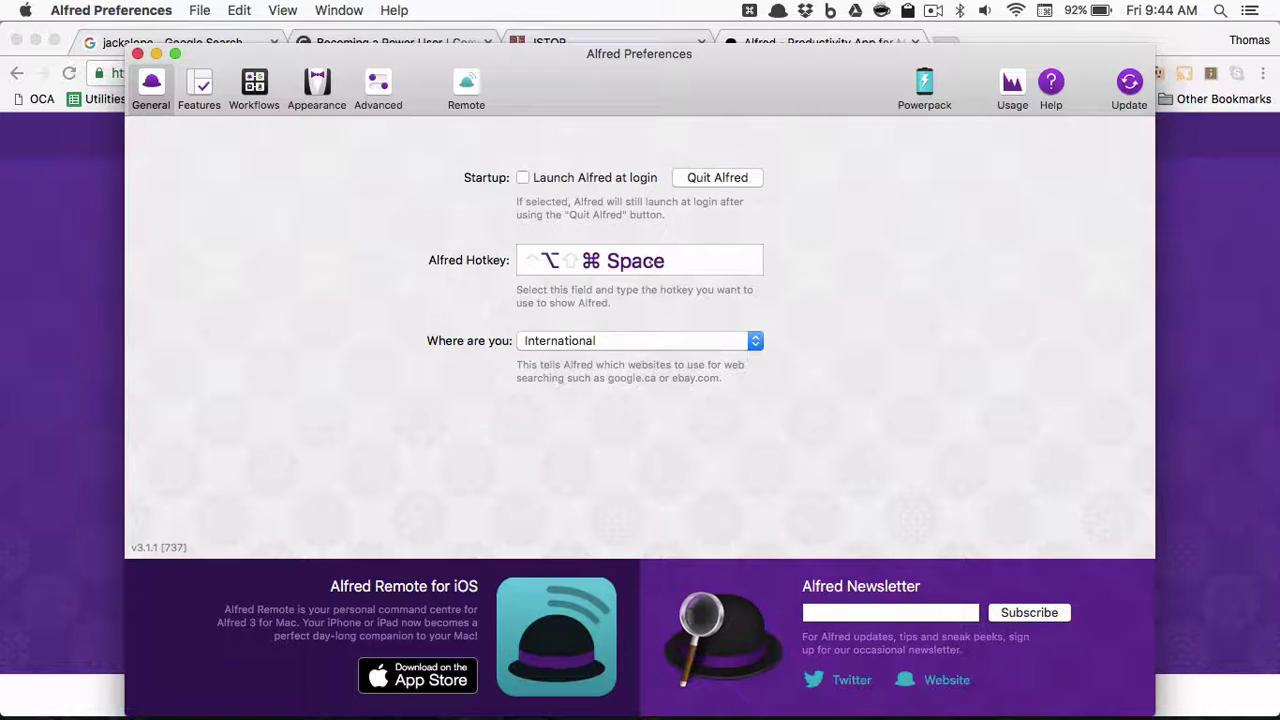
click(640, 260)
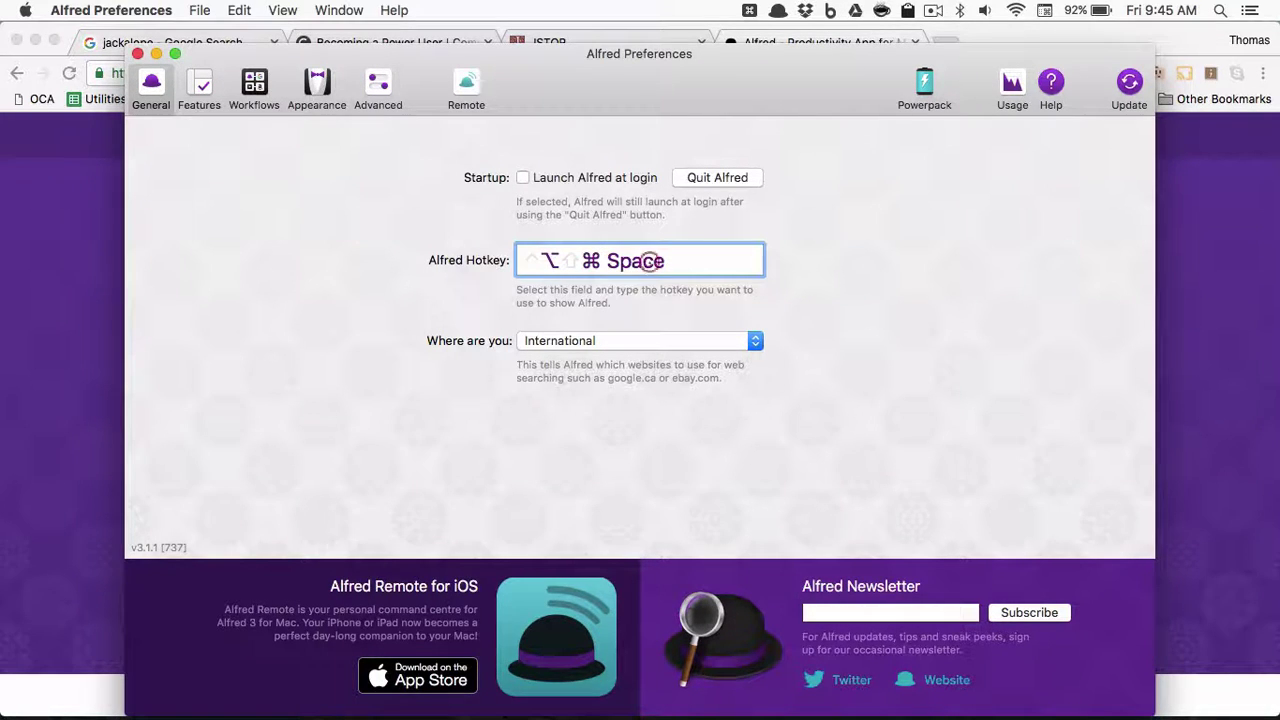
key(super+space)
click(138, 53)
key(super+space)
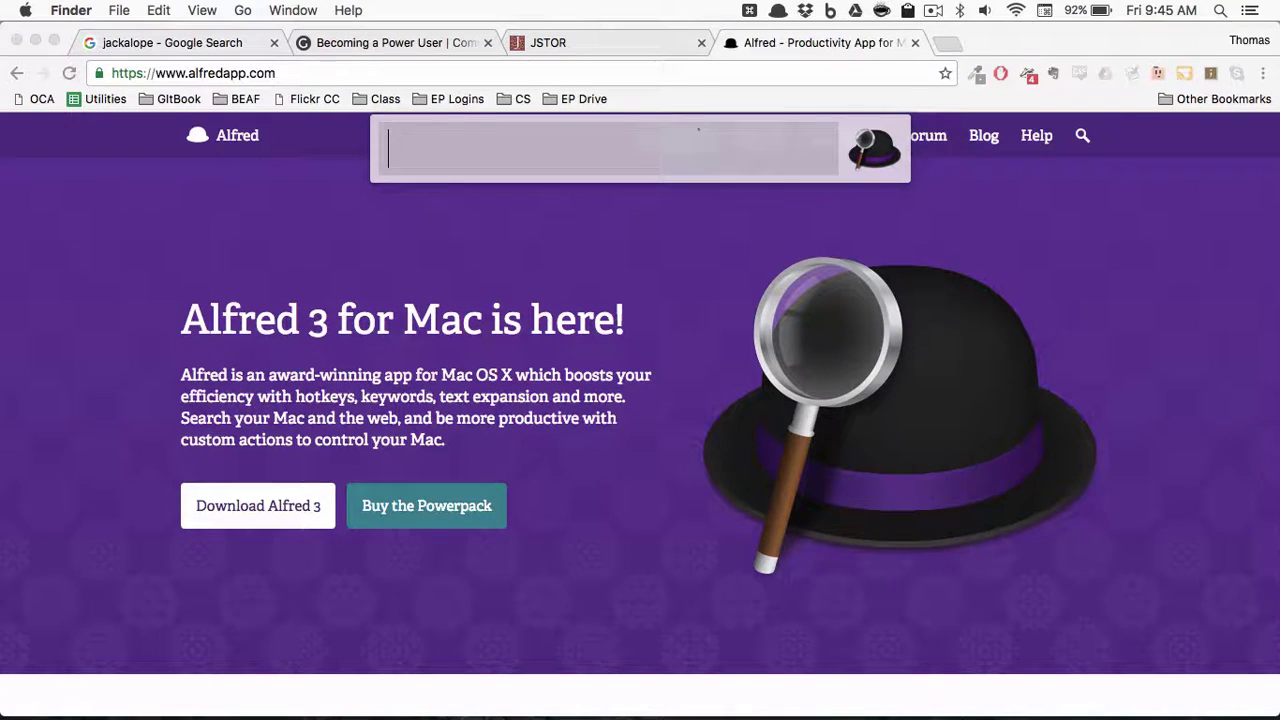
Reopen Alfred Preferences and look through the Workflows, Appearance and Advanced settings.
click(778, 10)
click(787, 82)
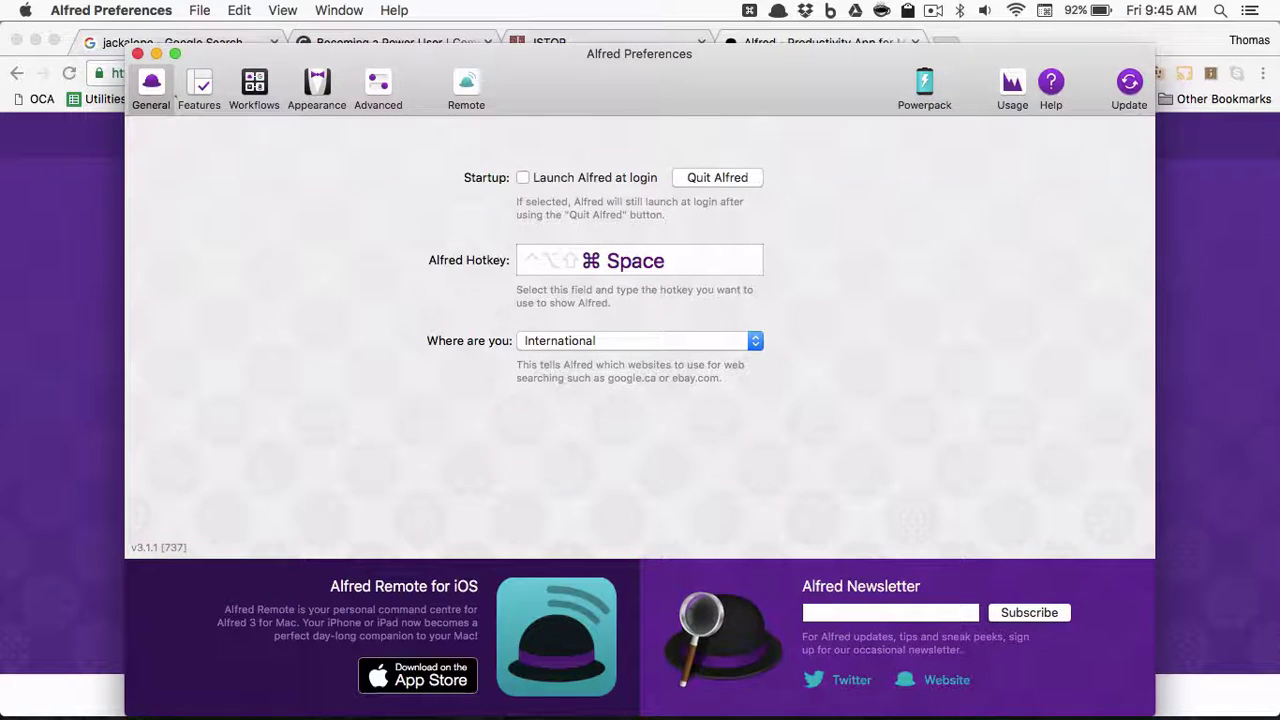
click(254, 82)
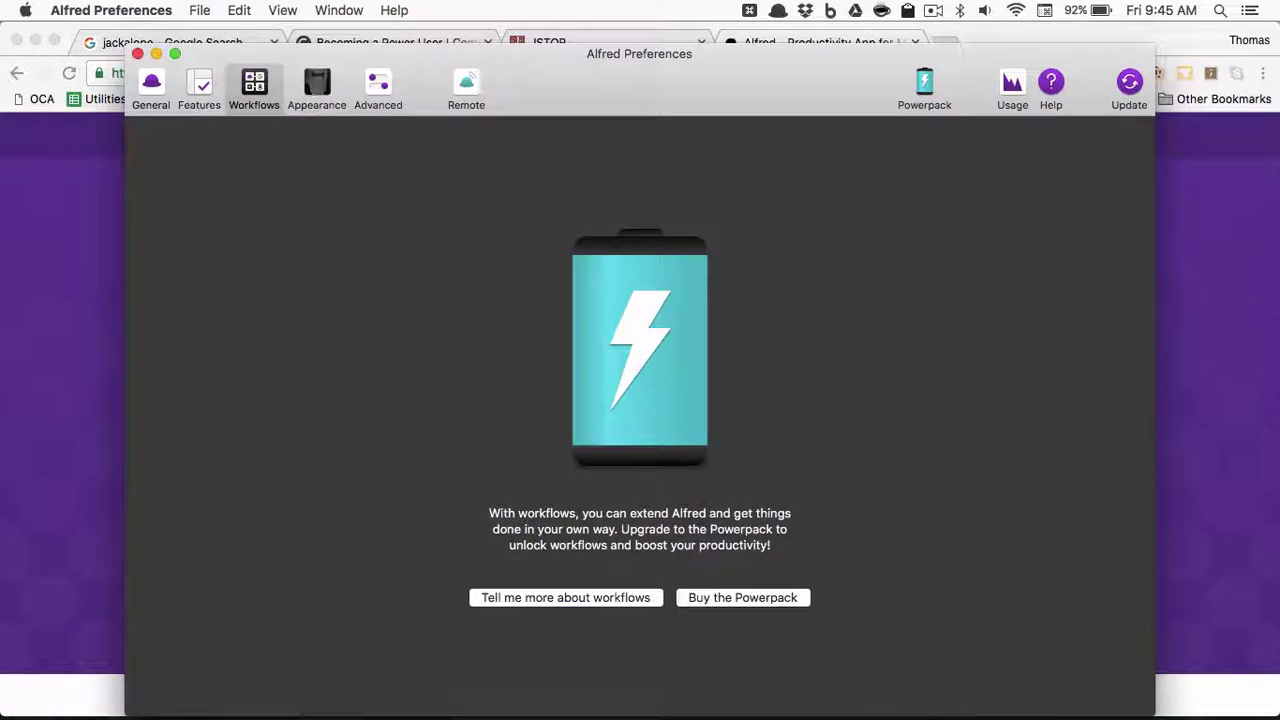
click(316, 82)
click(378, 82)
click(254, 82)
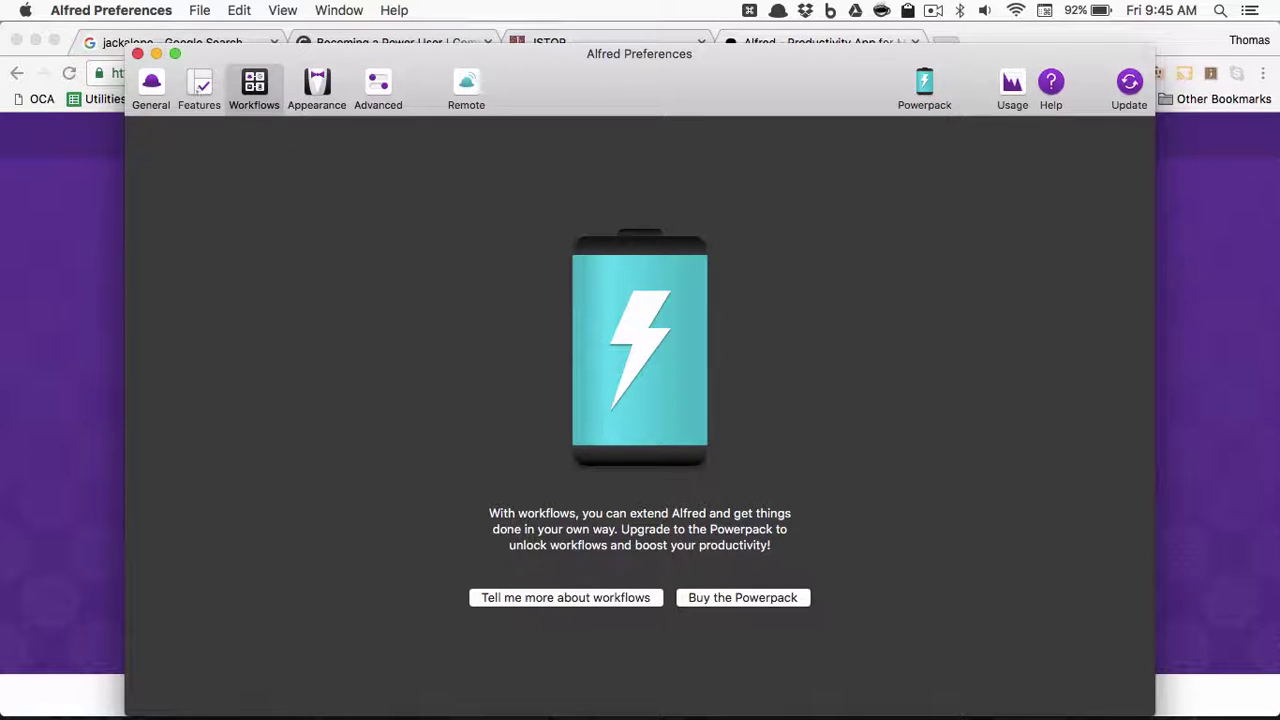
Review Alfred's Default Results, File Search and Web Search feature settings, including the web search keywords.
click(201, 88)
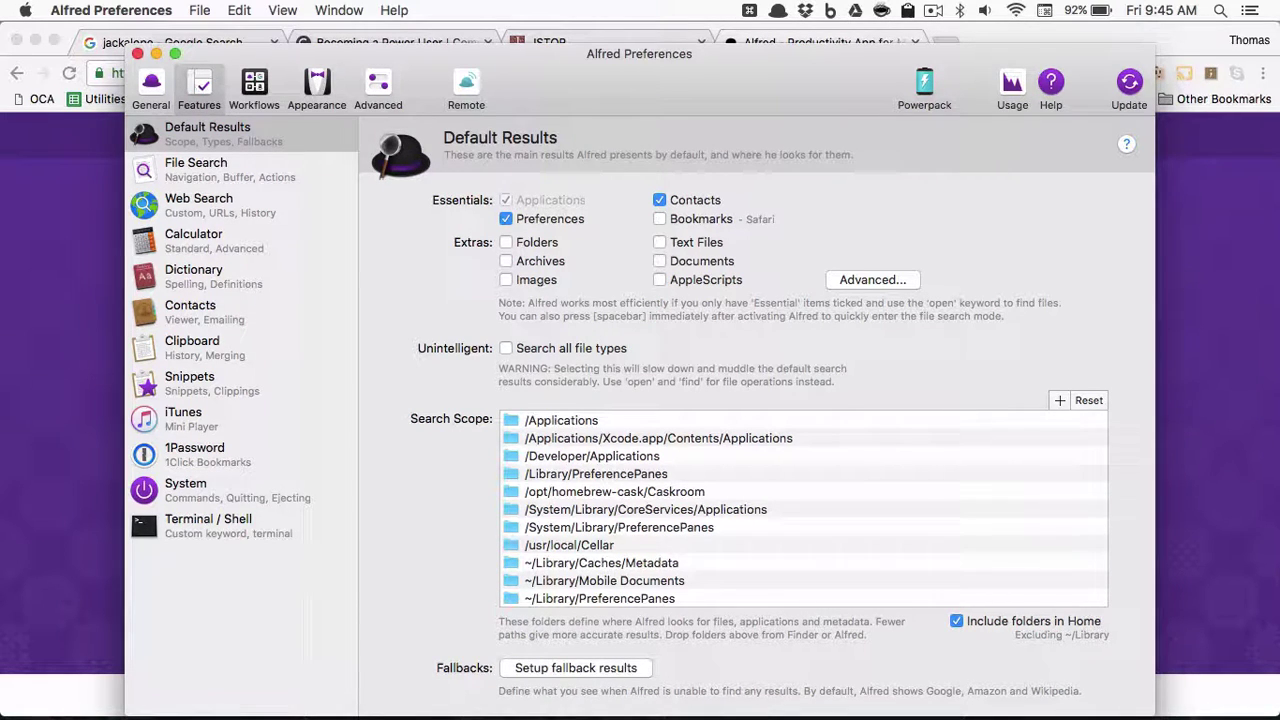
scroll(803, 508, down, 1)
click(200, 169)
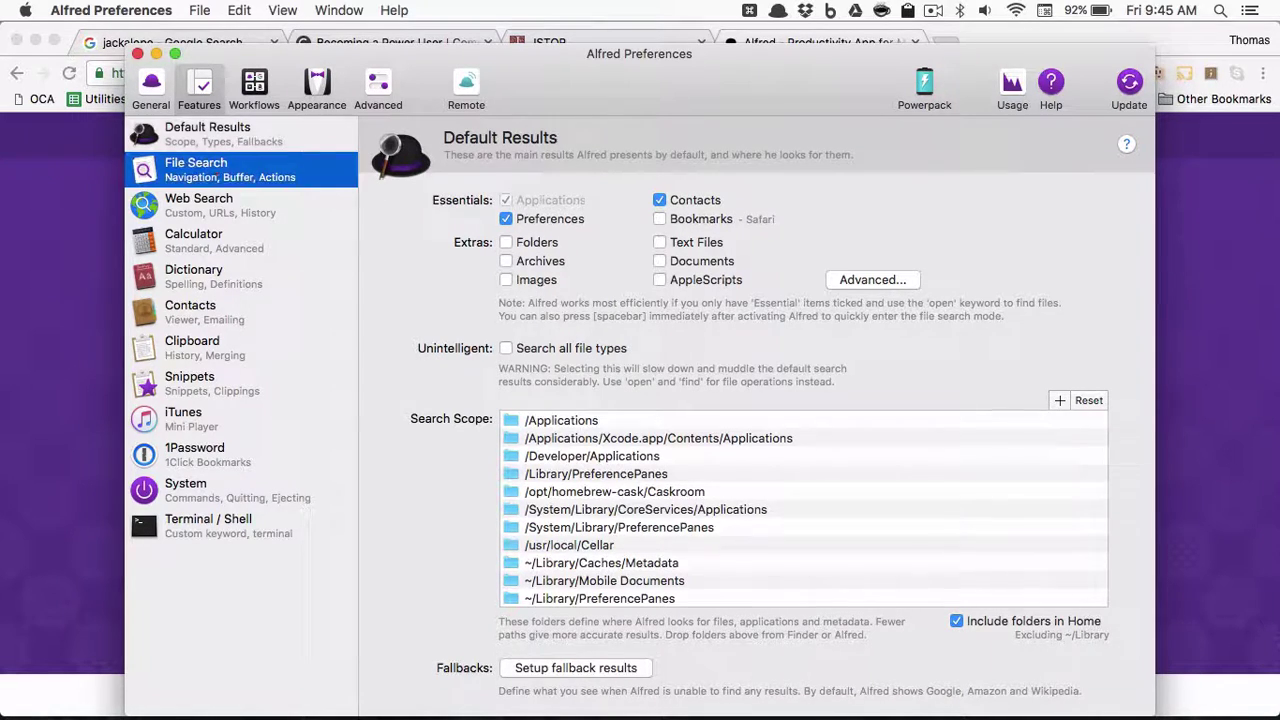
click(200, 204)
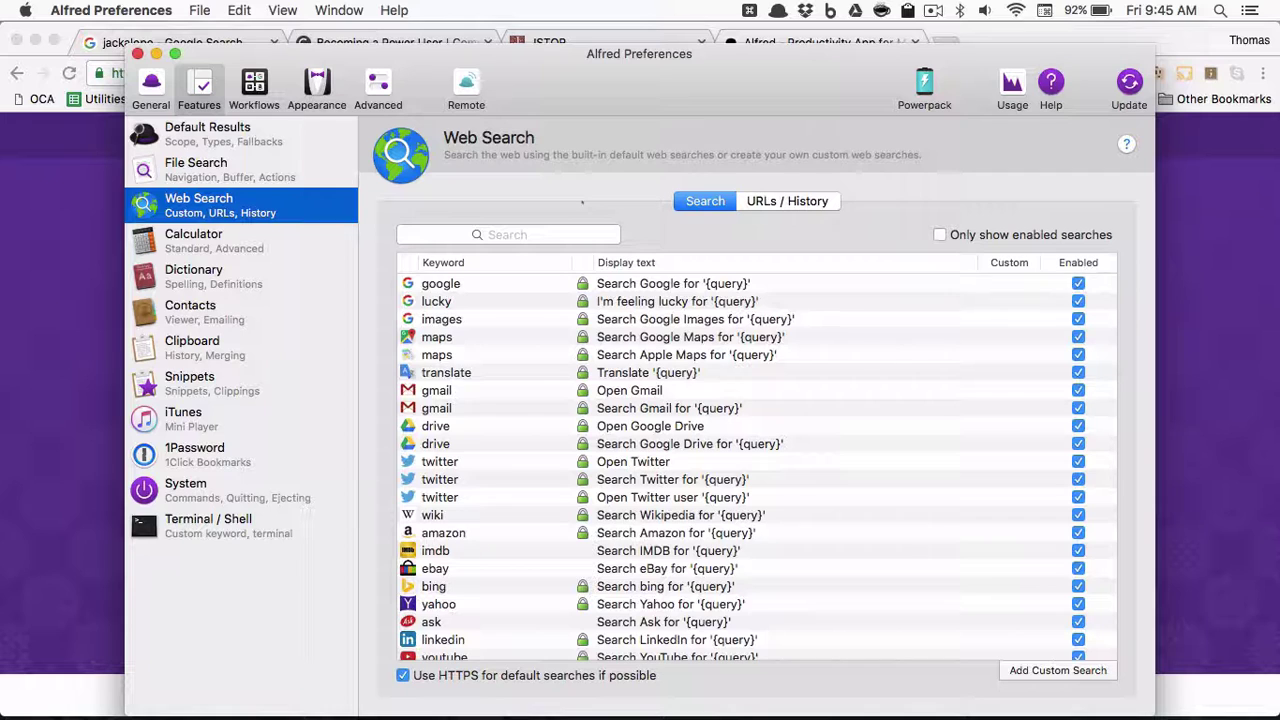
drag(648, 52, 648, 30)
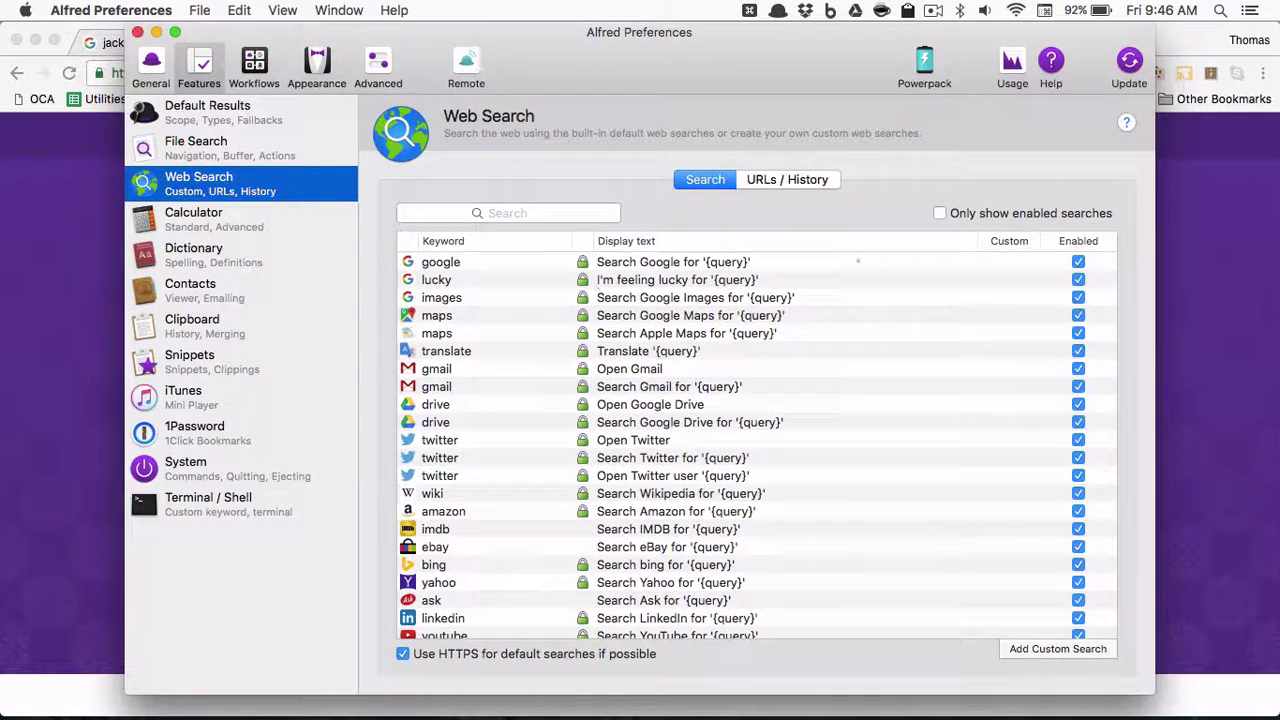
key(super+space)
key(Escape)
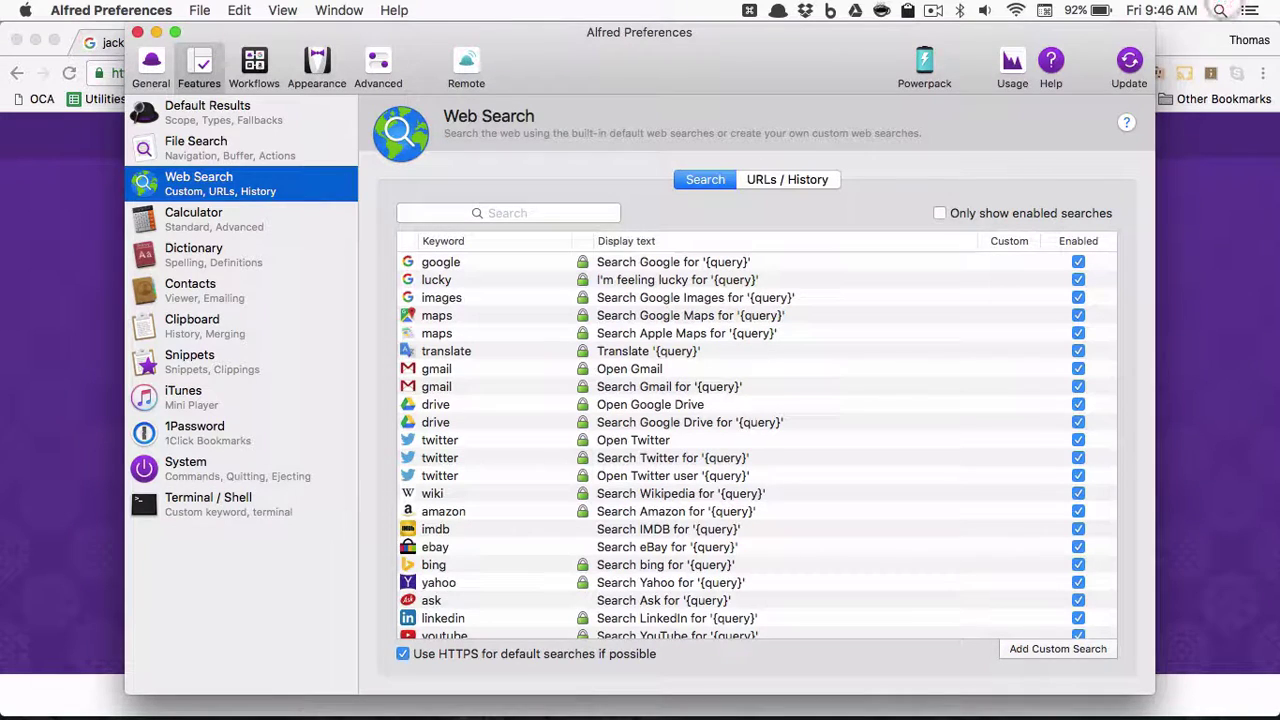
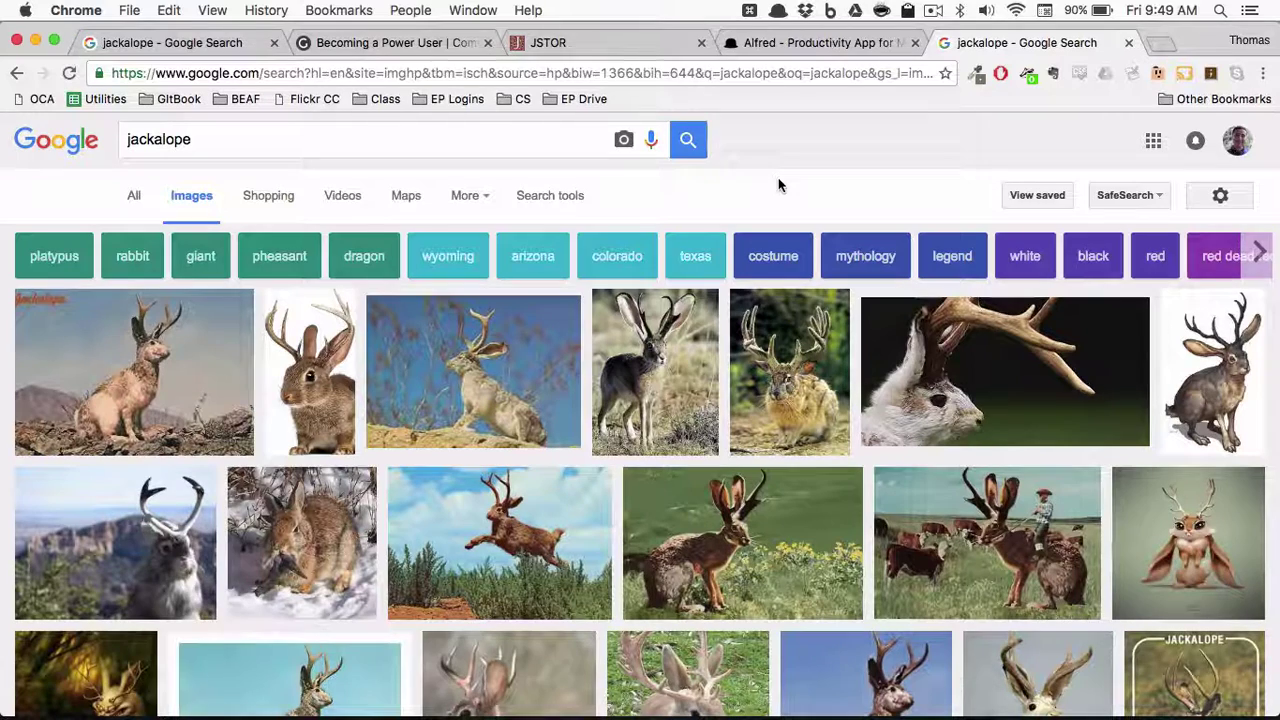
Search Google Images for "lolcats" through Alfred using the images keyword.
key(super+space)
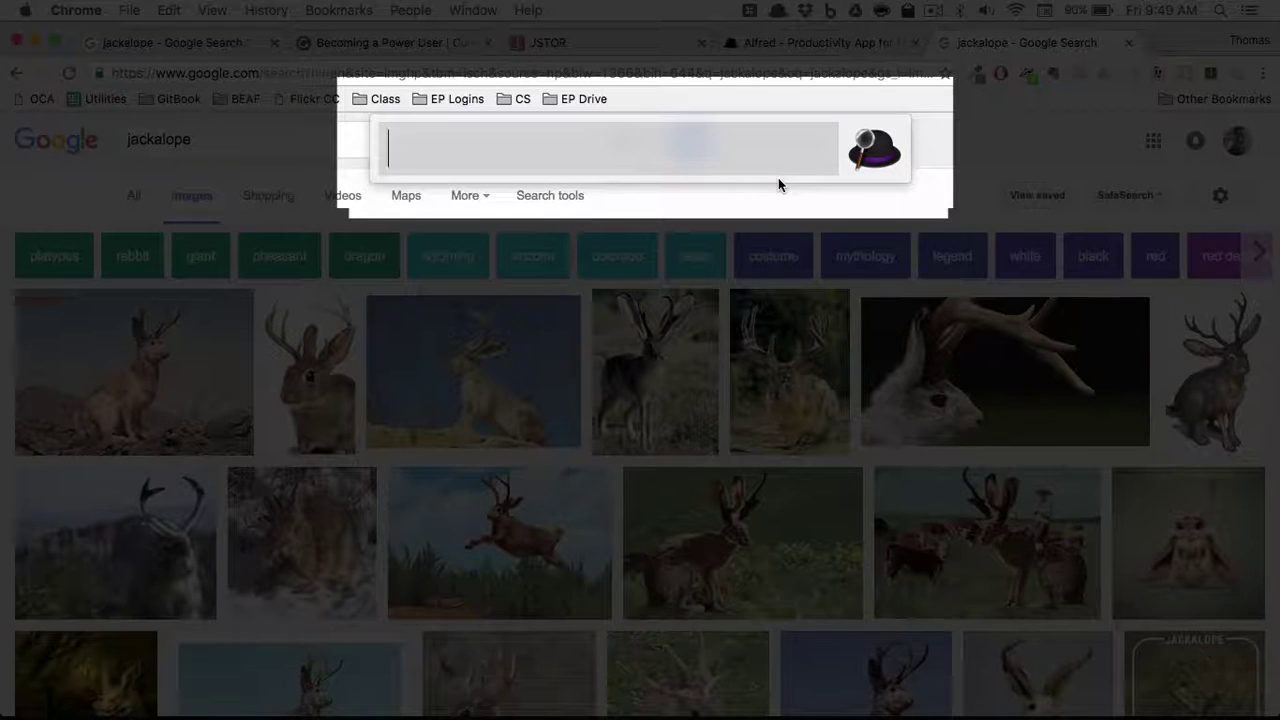
text(images)
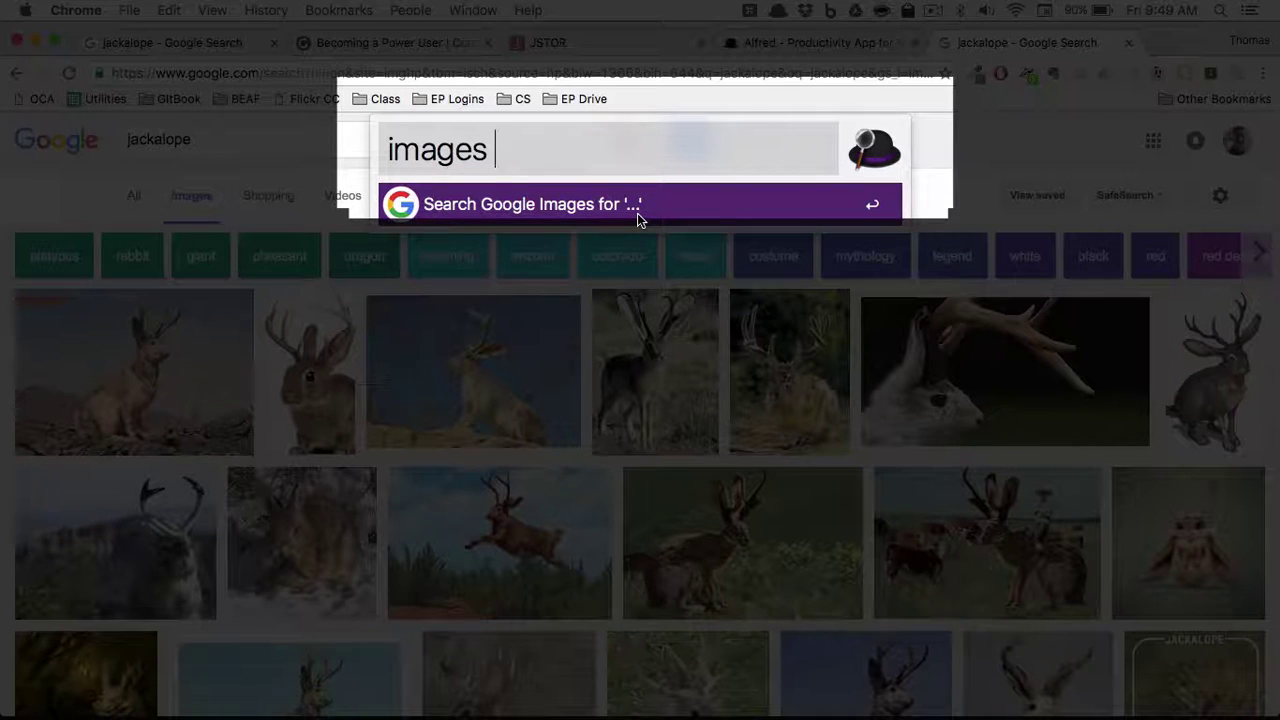
text(lolcats)
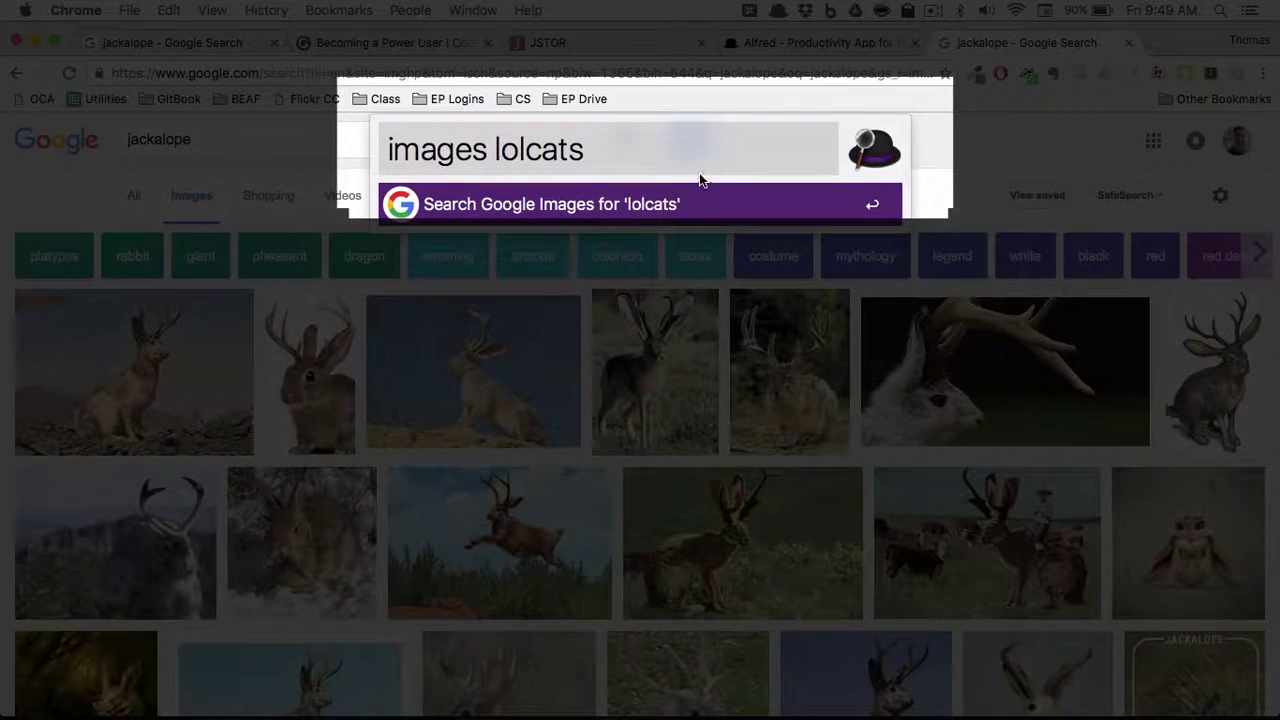
key(Return)
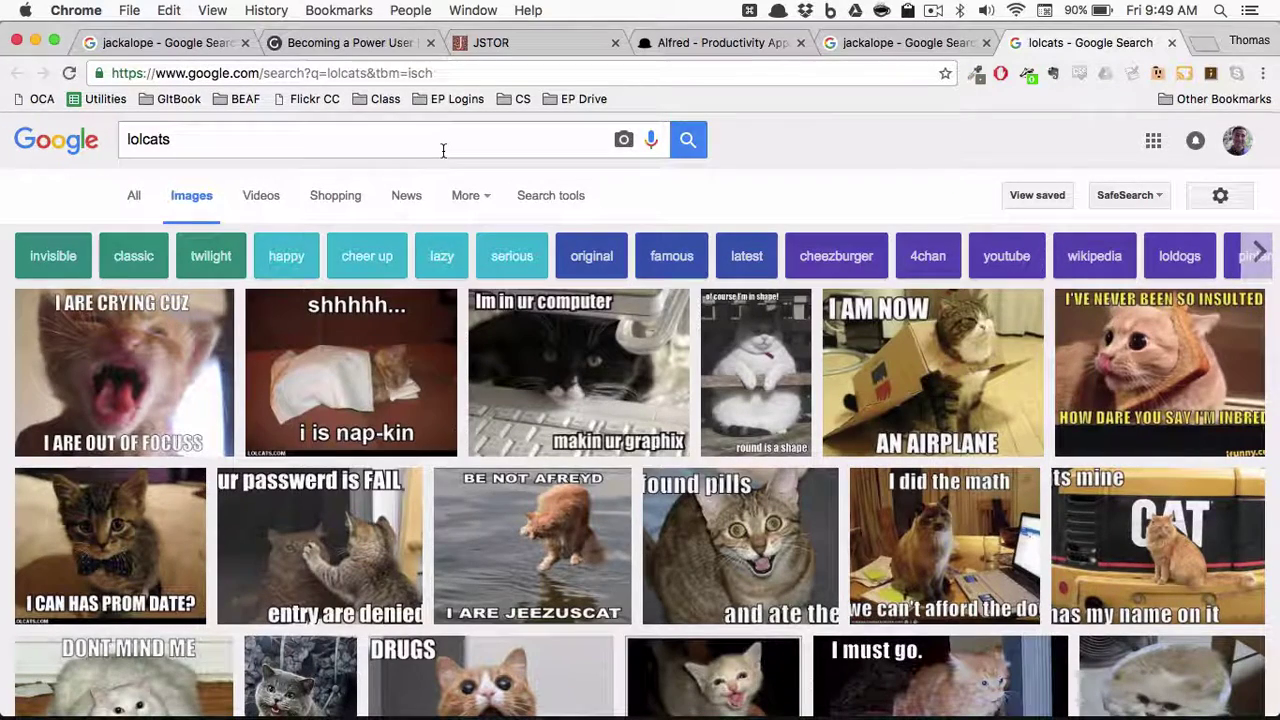
click(667, 313)
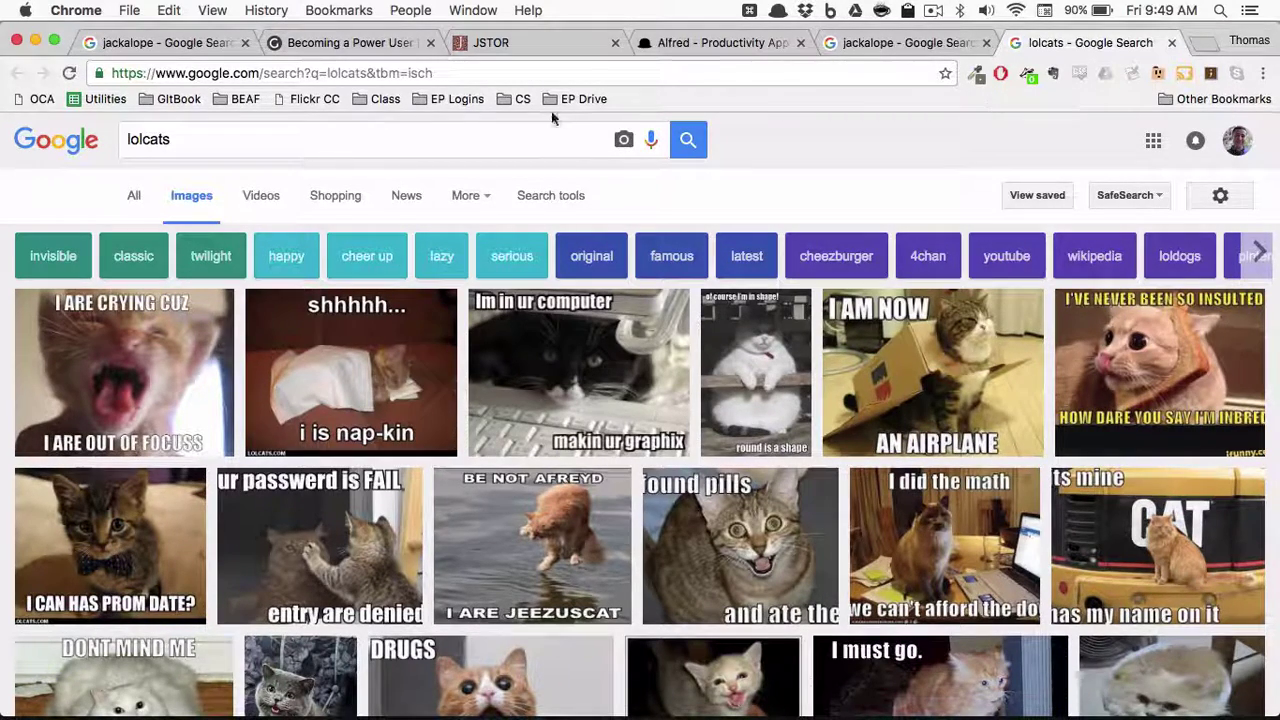
click(349, 146)
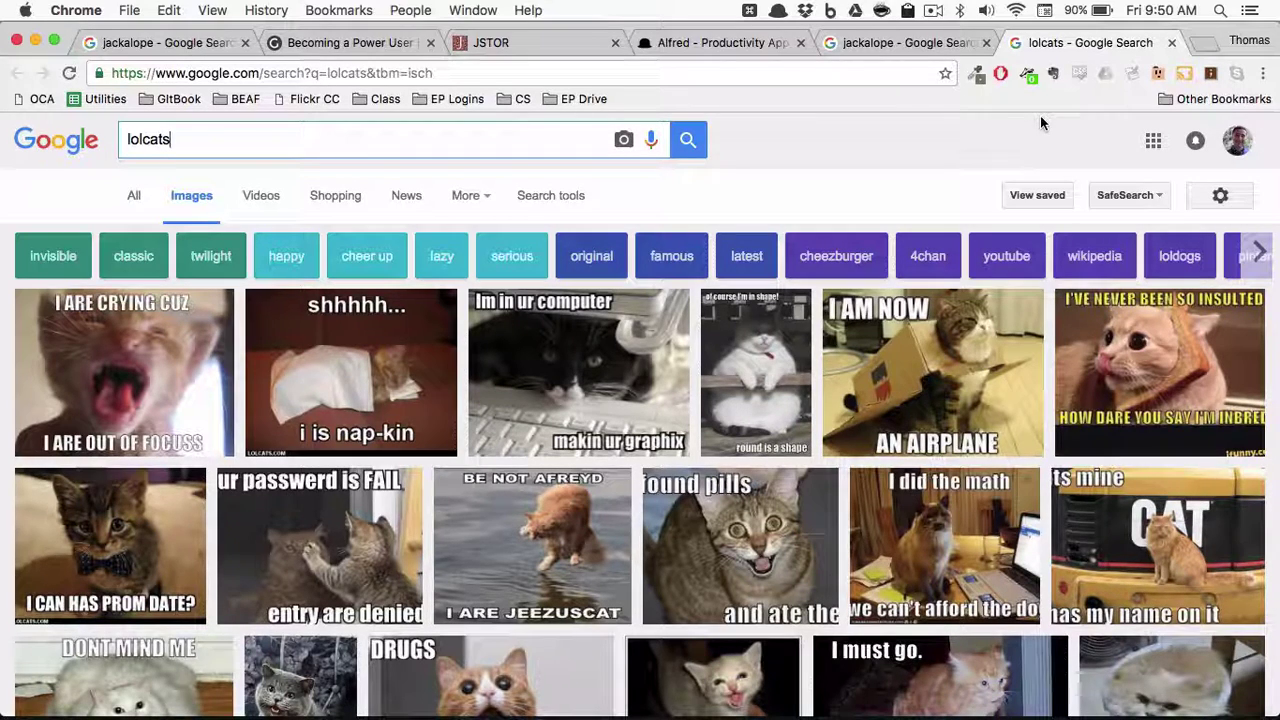
Close the lolcats and jackalope image result tabs and return to the web search keyword list in Alfred Preferences.
click(1172, 43)
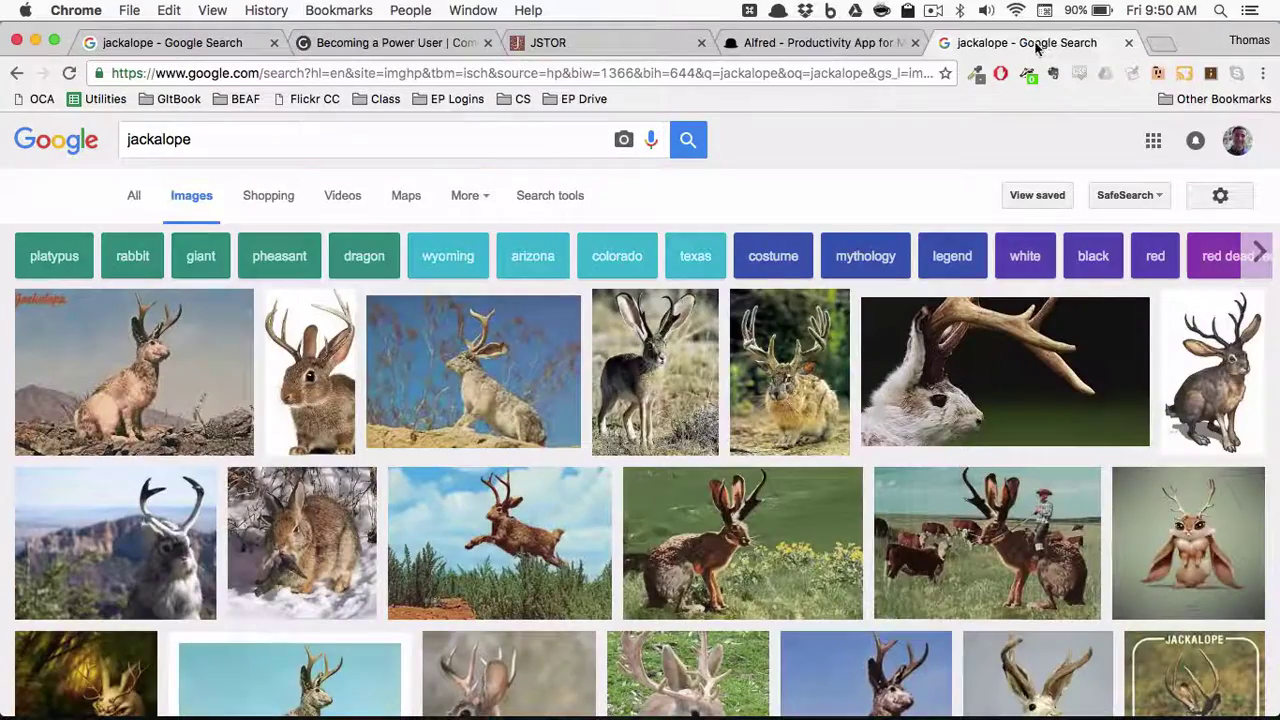
click(1124, 43)
key(super+Tab)
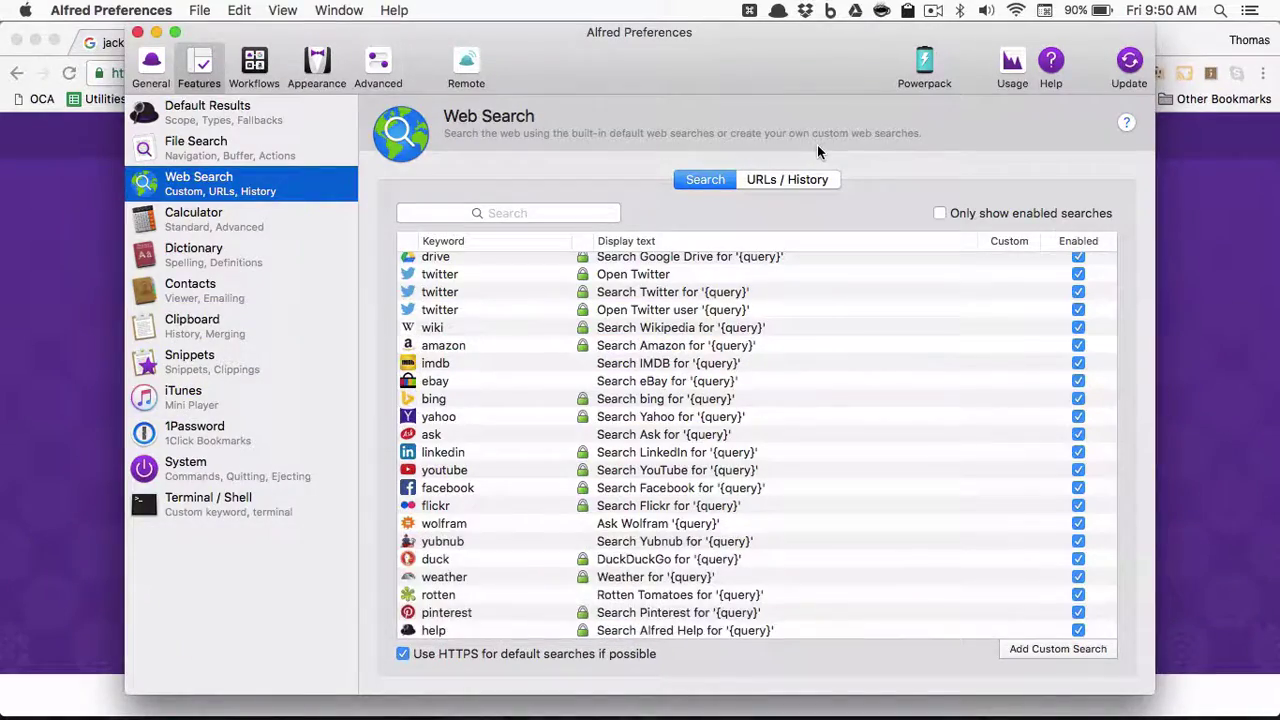
scroll(424, 468, down, 1)
Ask Wolfram for "charmander curve" through Alfred using the wolfram keyword.
key(super+space)
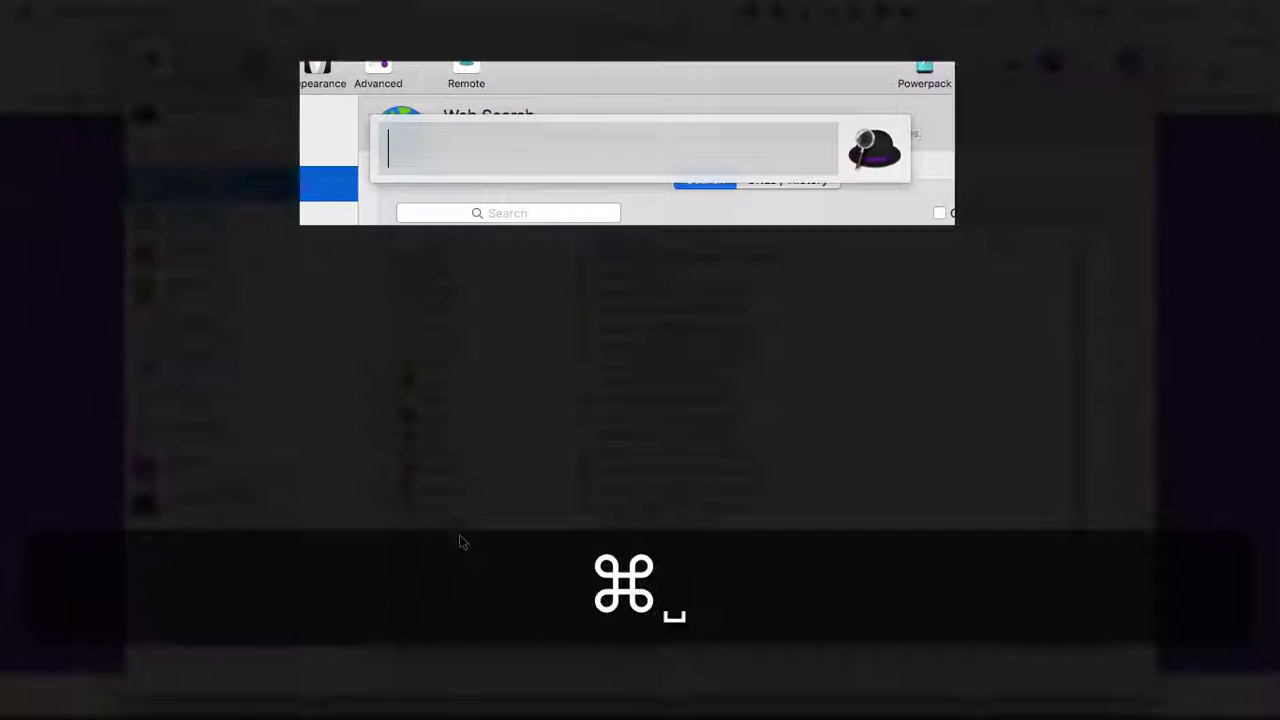
text(Wol)
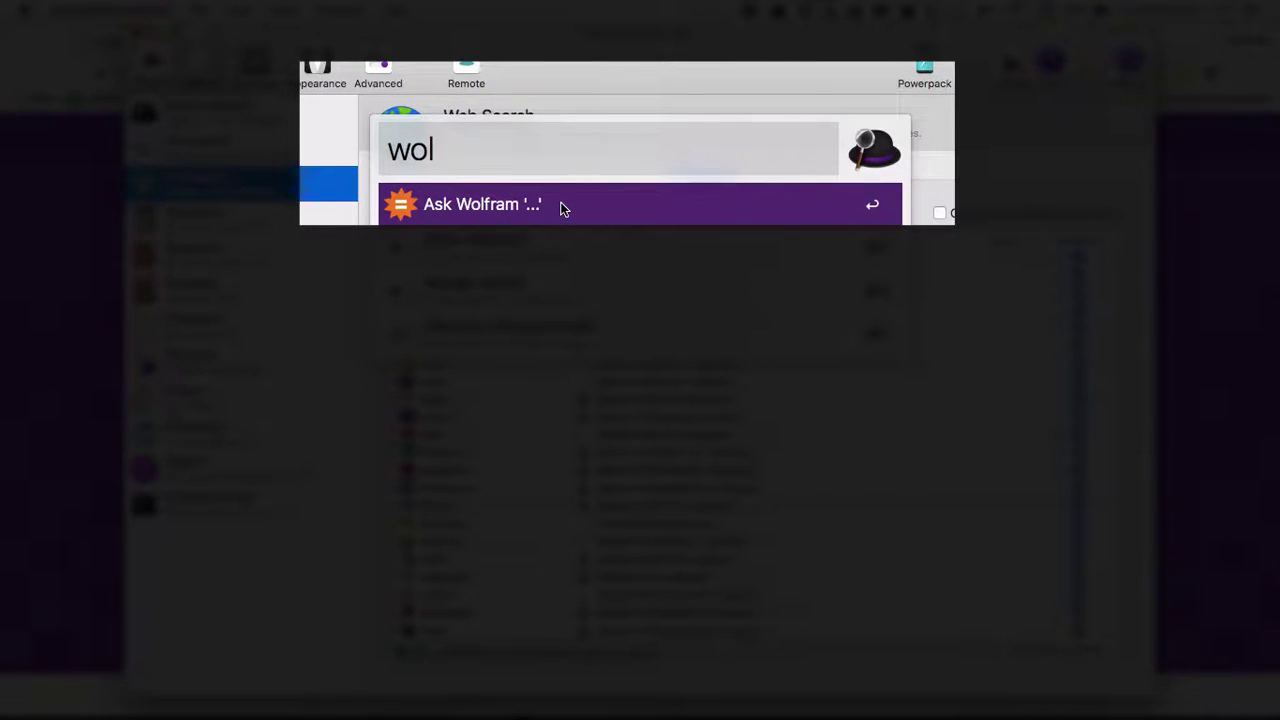
text(fram)
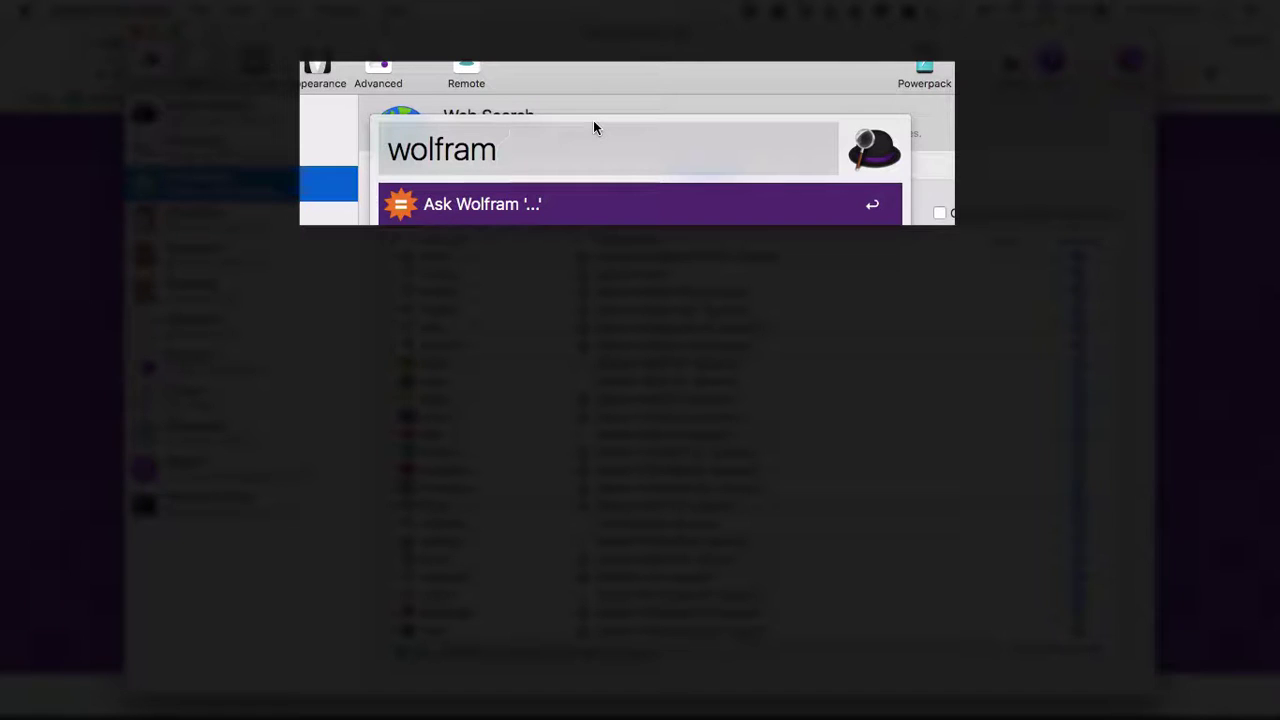
text( charm)
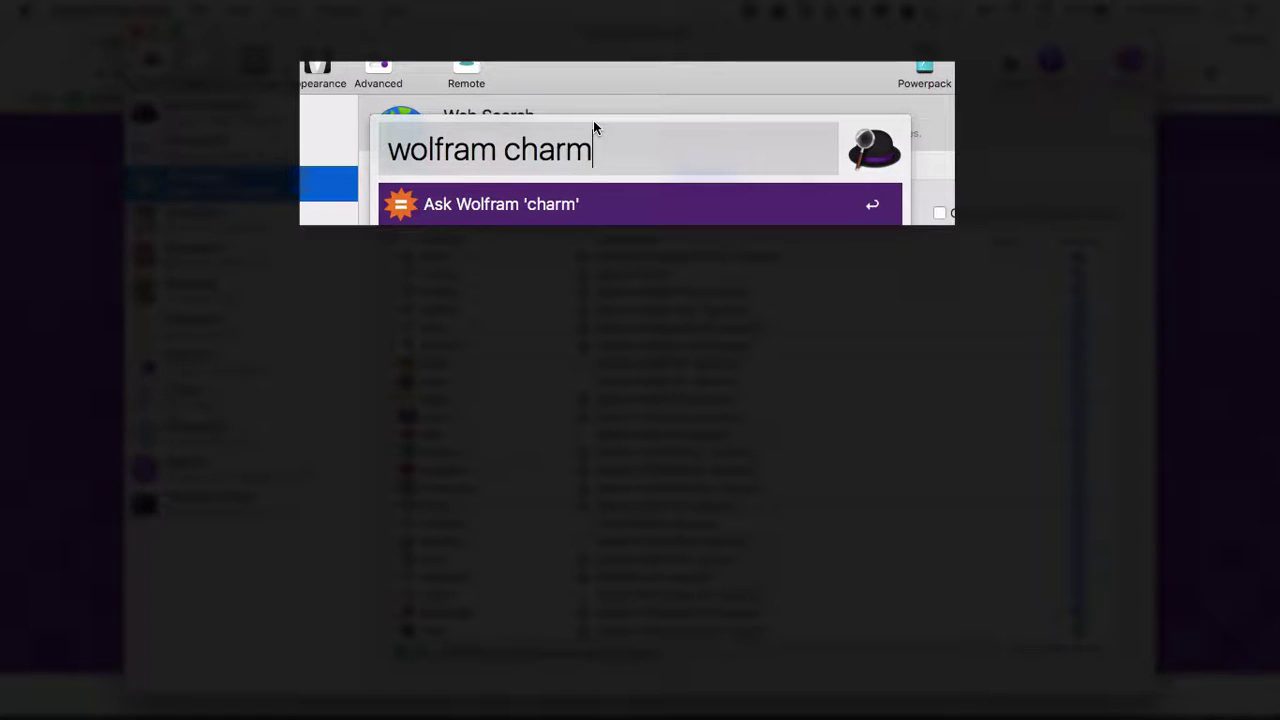
text(ander)
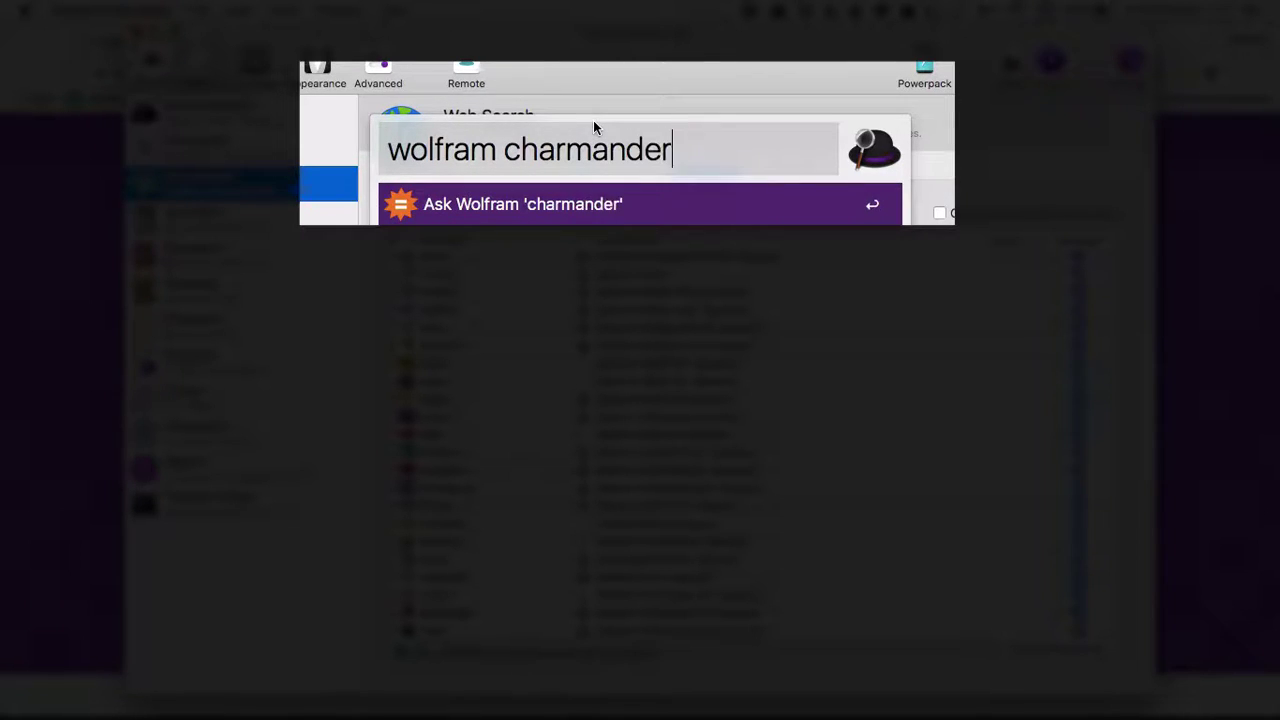
text( curve)
key(Return)
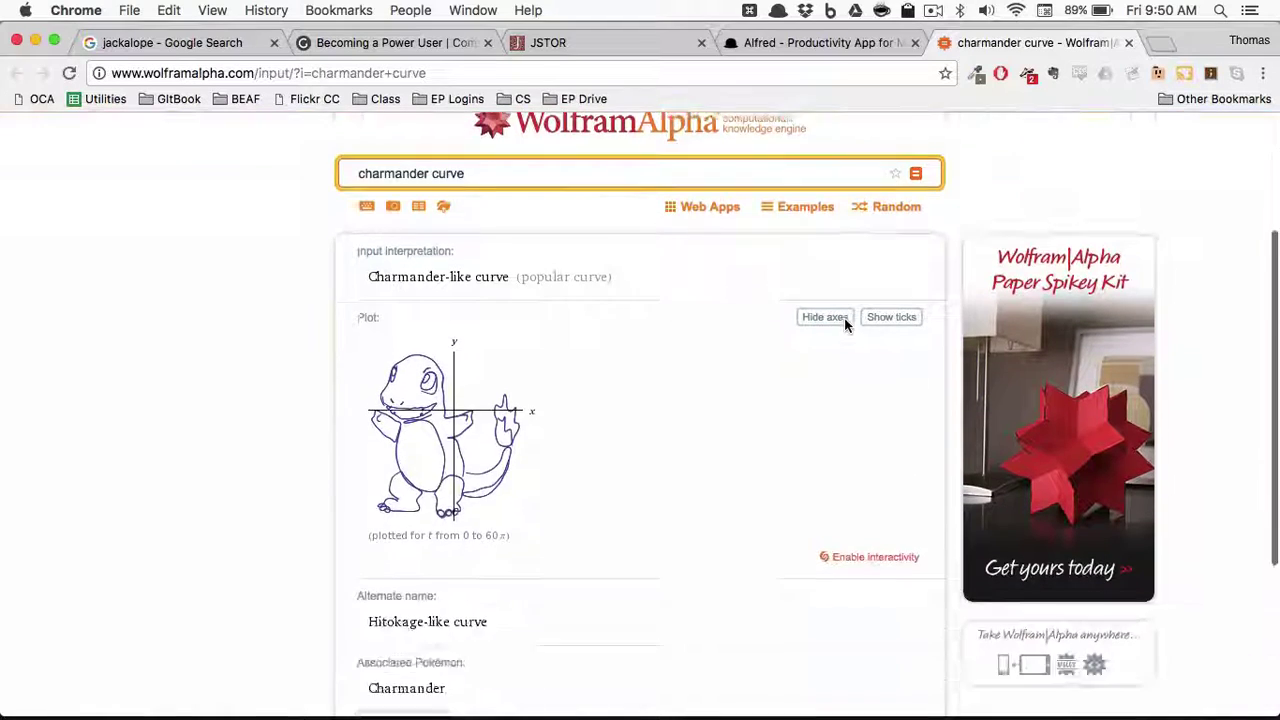
Examine the Charmander-like curve plot and the page address that carries the search query.
scroll(844, 320, down, 2)
scroll(844, 320, up, 2)
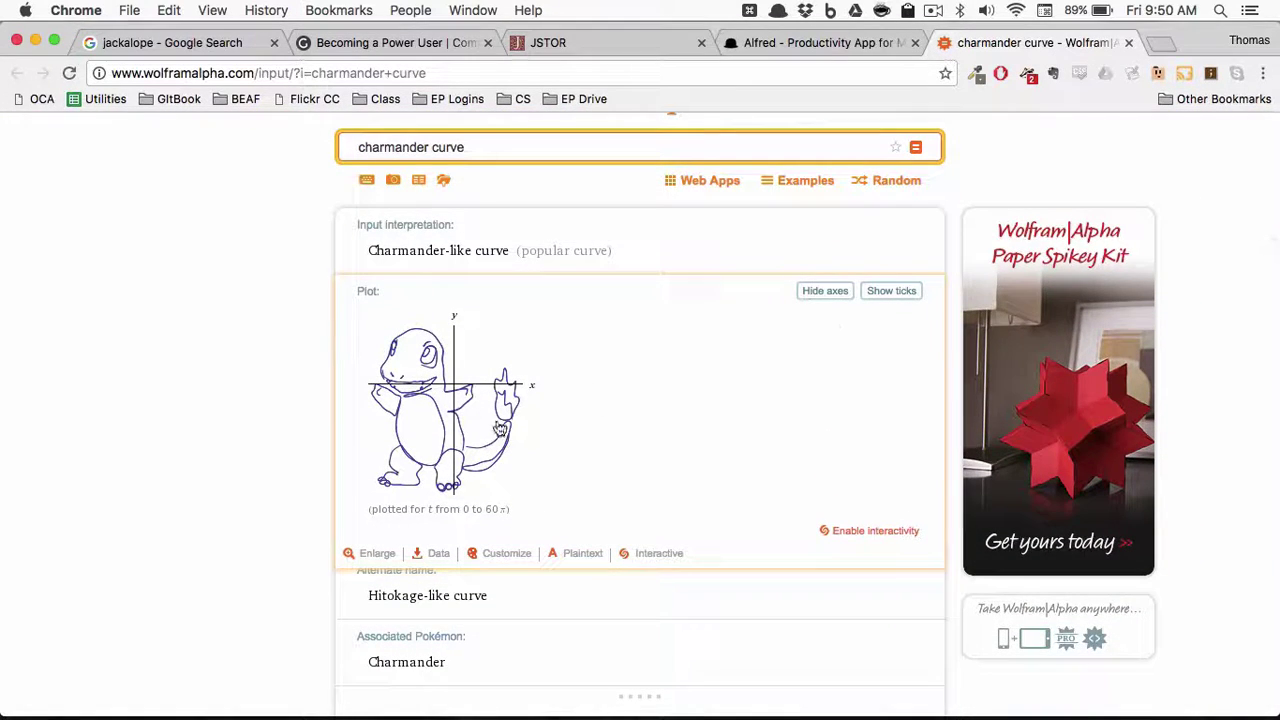
scroll(443, 421, down, 3)
scroll(443, 421, up, 3)
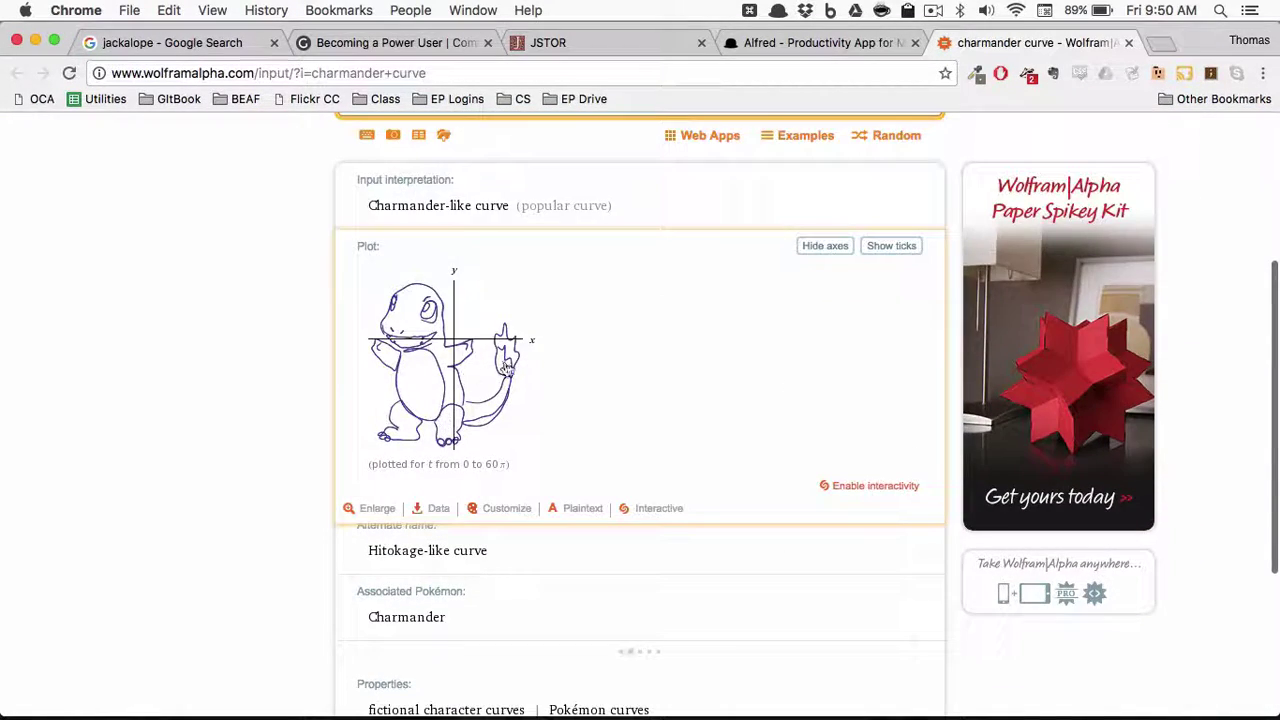
scroll(508, 437, up, 2)
scroll(508, 437, up, 2)
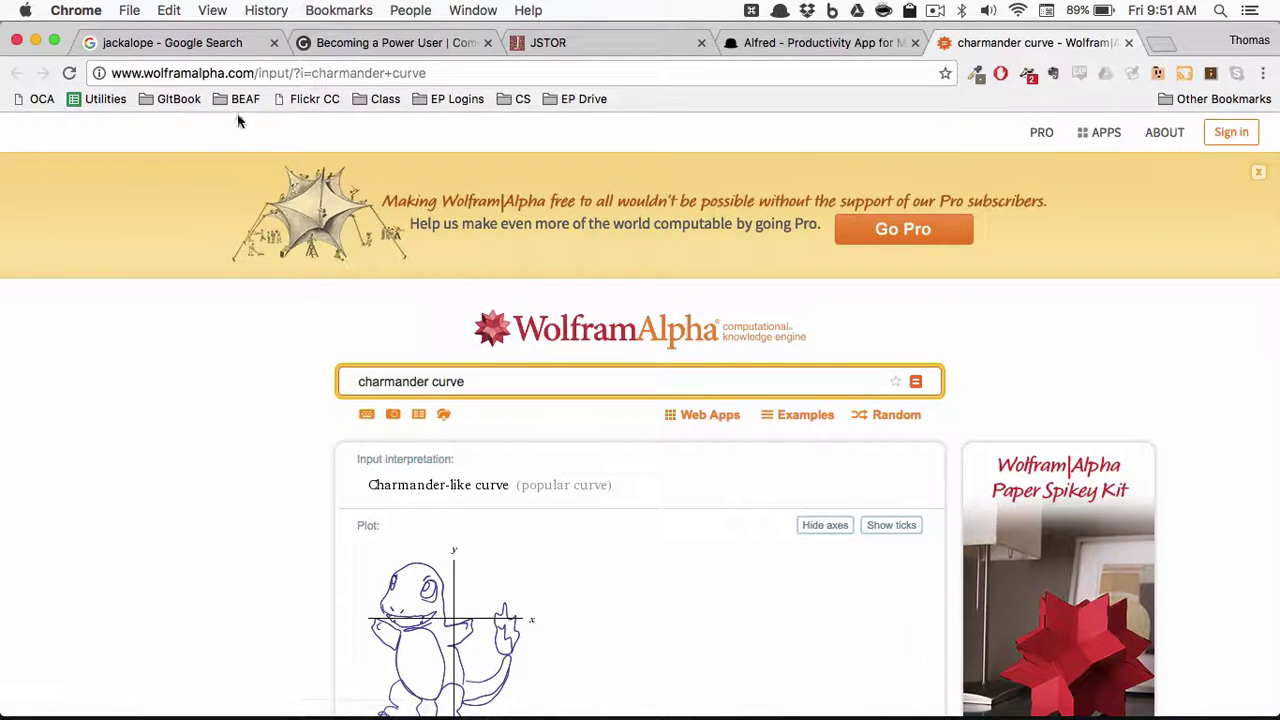
click(135, 76)
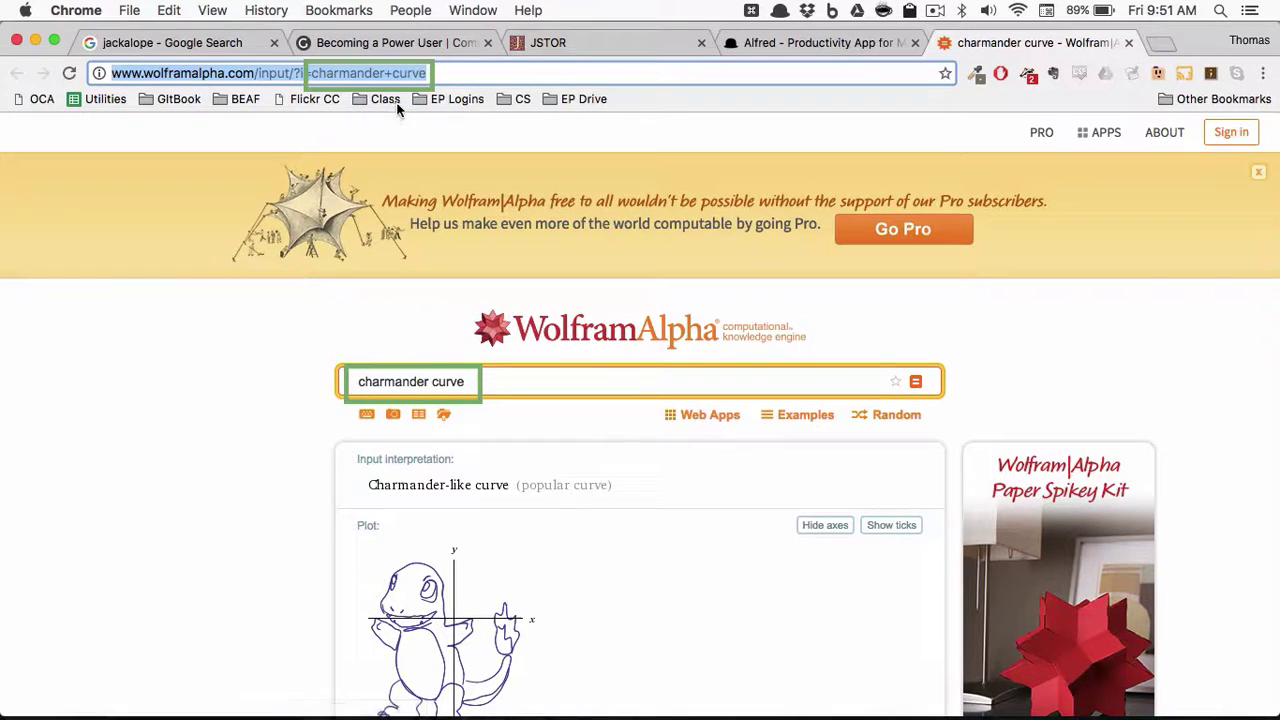
Replace "charmander" with "squirtle" in the Wolfram Alpha page address and load the page.
click(436, 73)
double_click(352, 74)
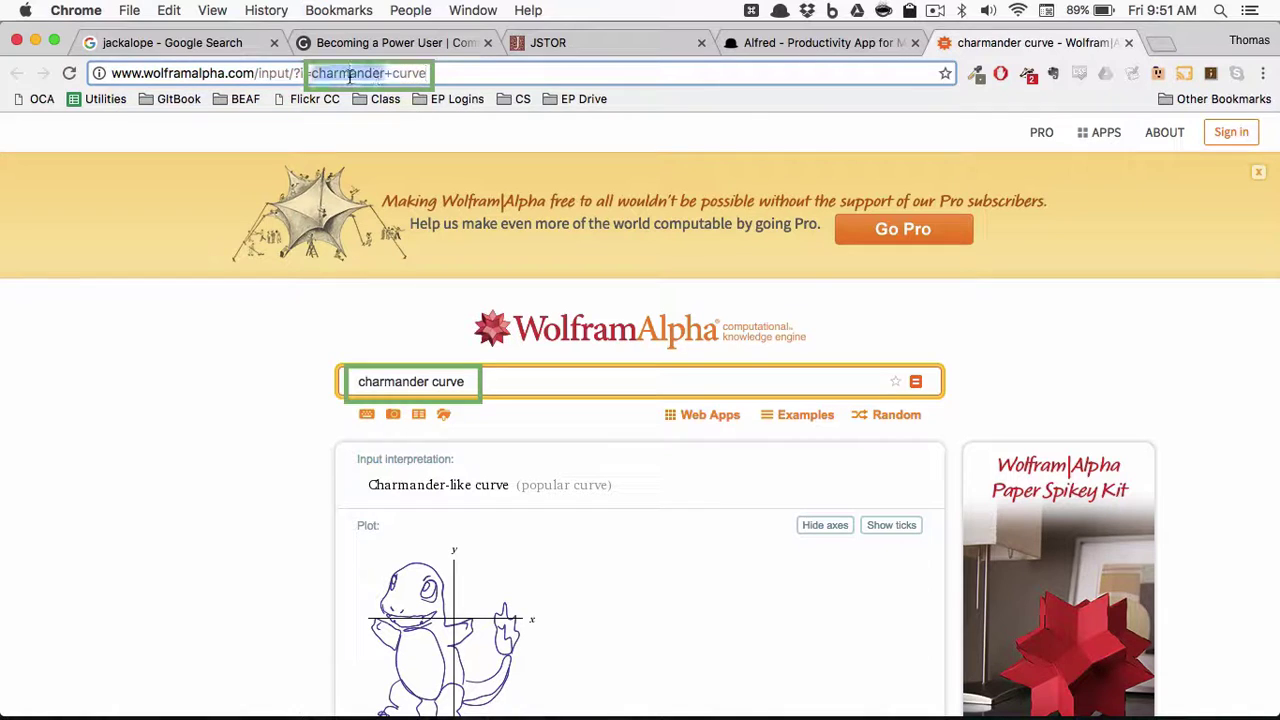
text(squirtle)
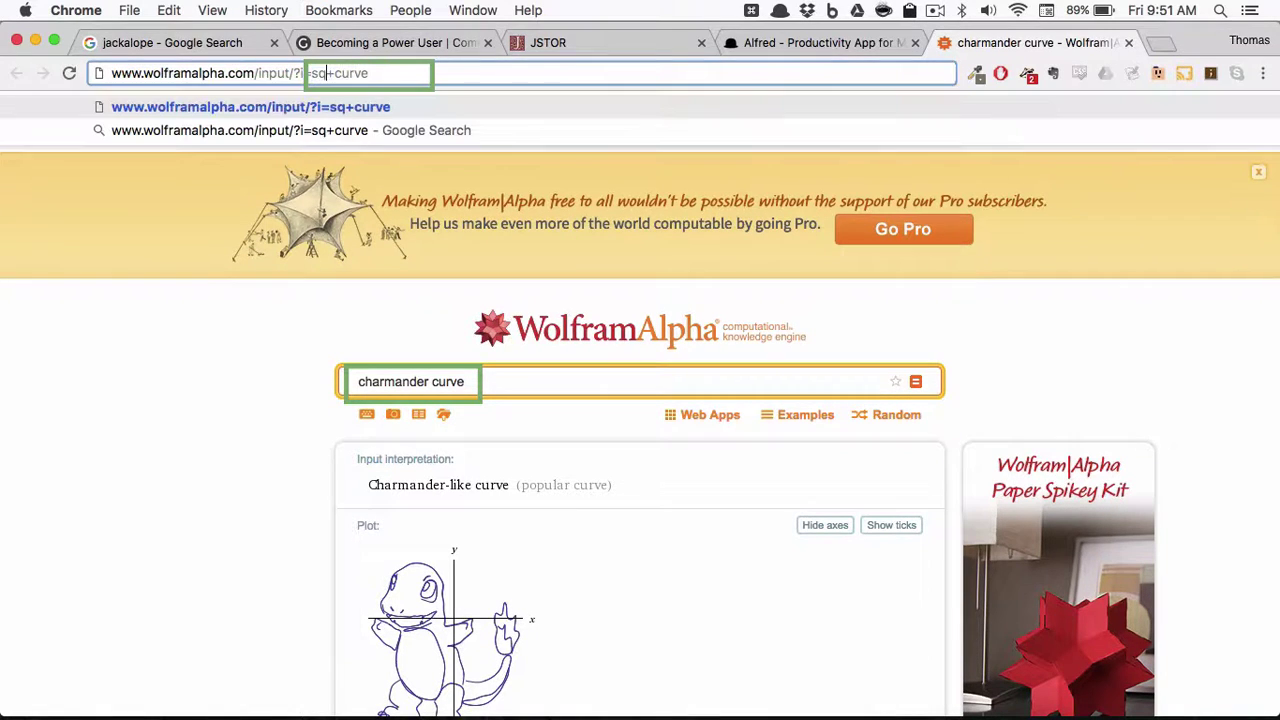
key(Return)
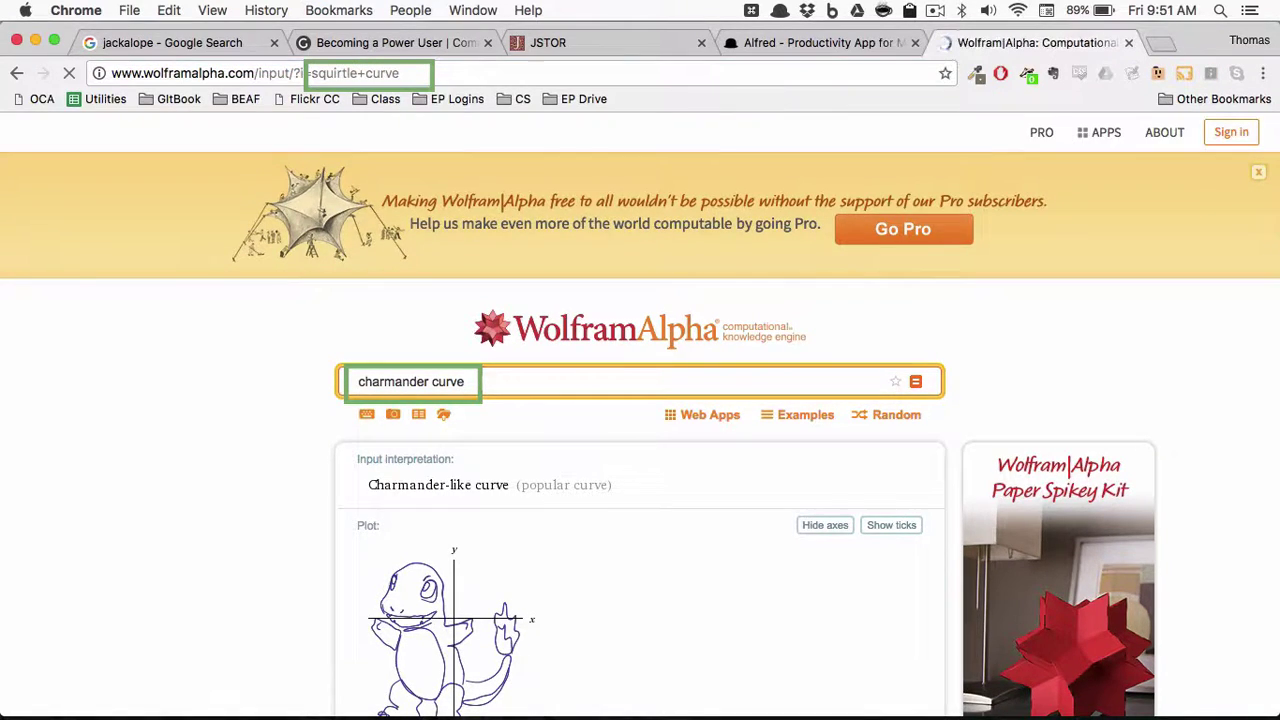
Change the Wolfram Alpha query to "bulbasaur curve", run it, and highlight the query part of the page address.
double_click(375, 385)
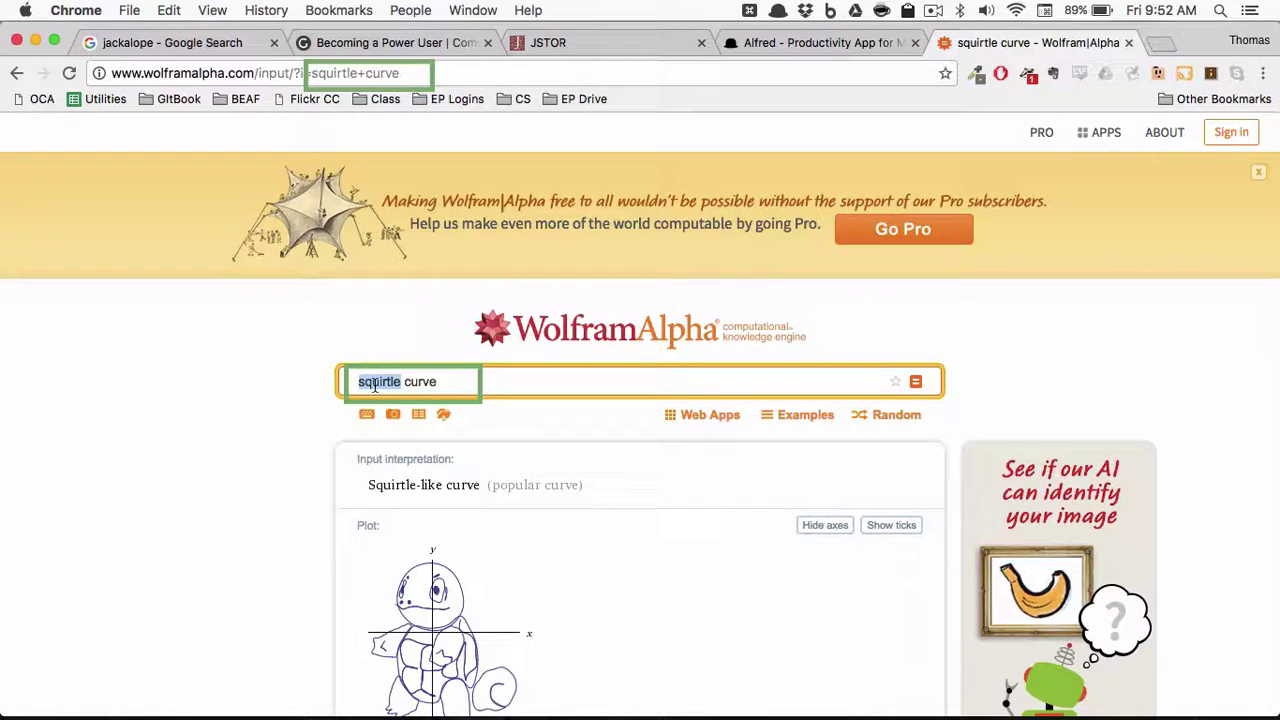
text(bulbasaur)
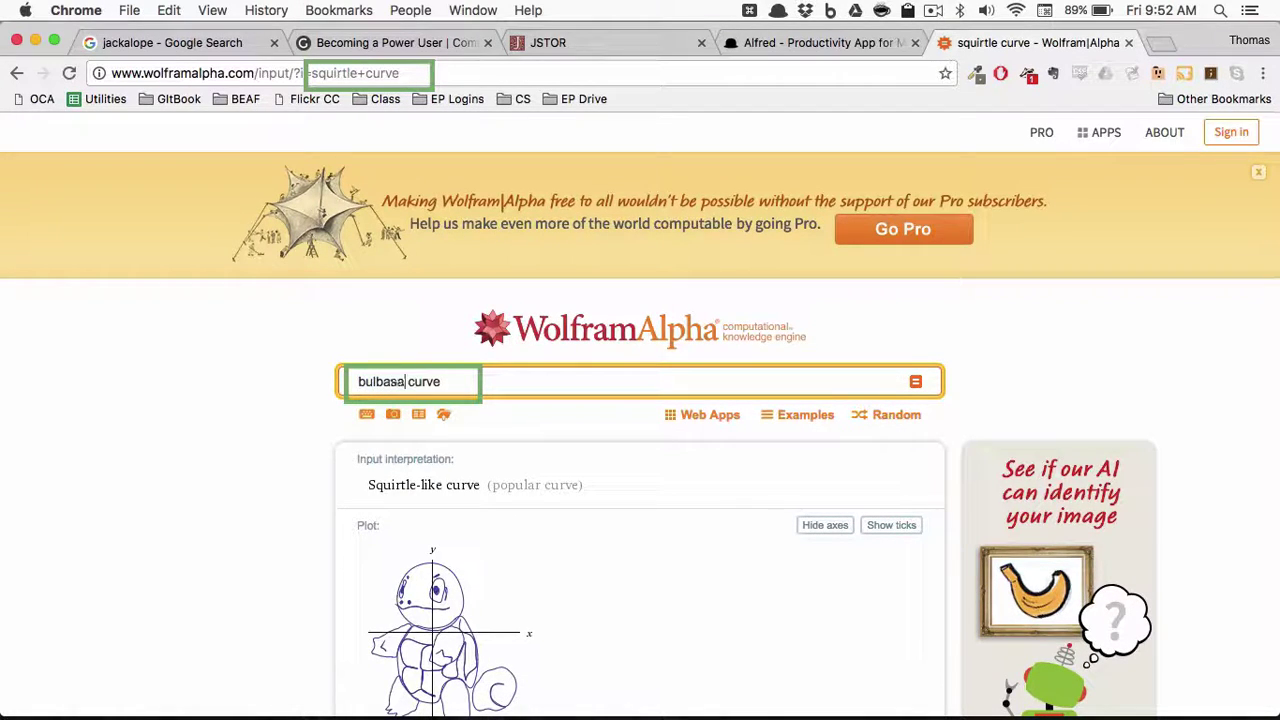
key(Return)
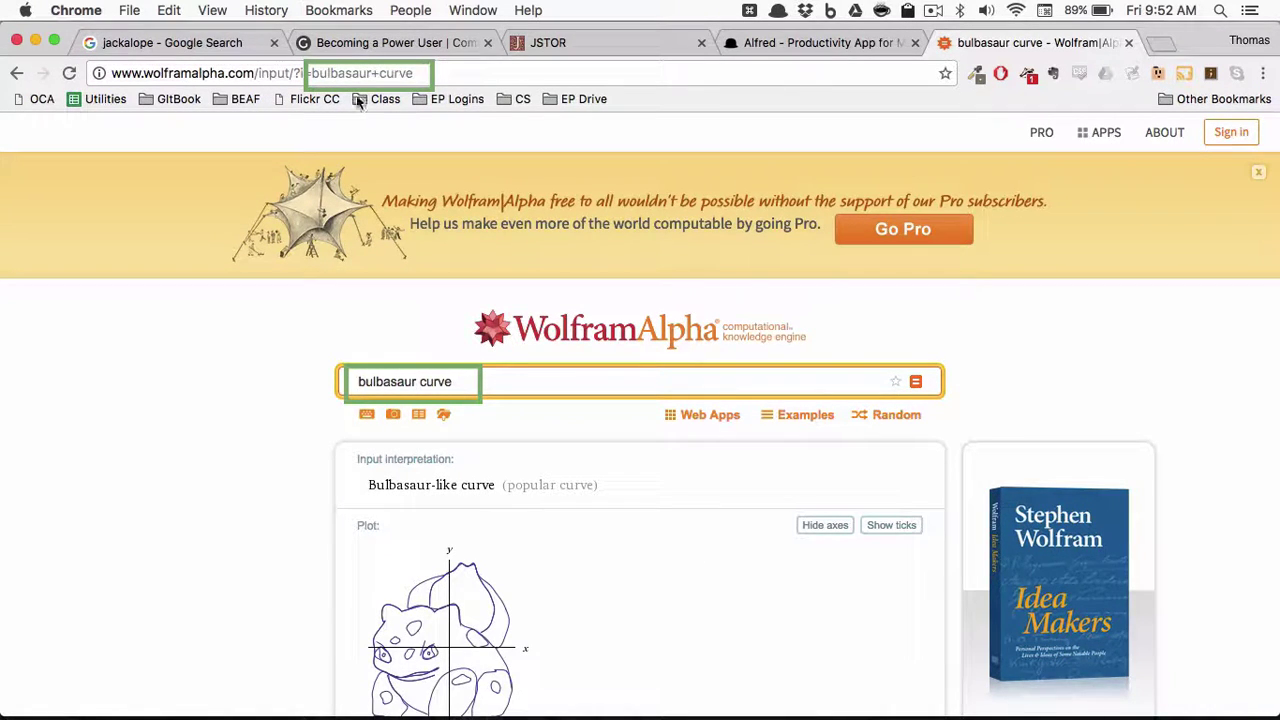
drag(412, 74, 310, 74)
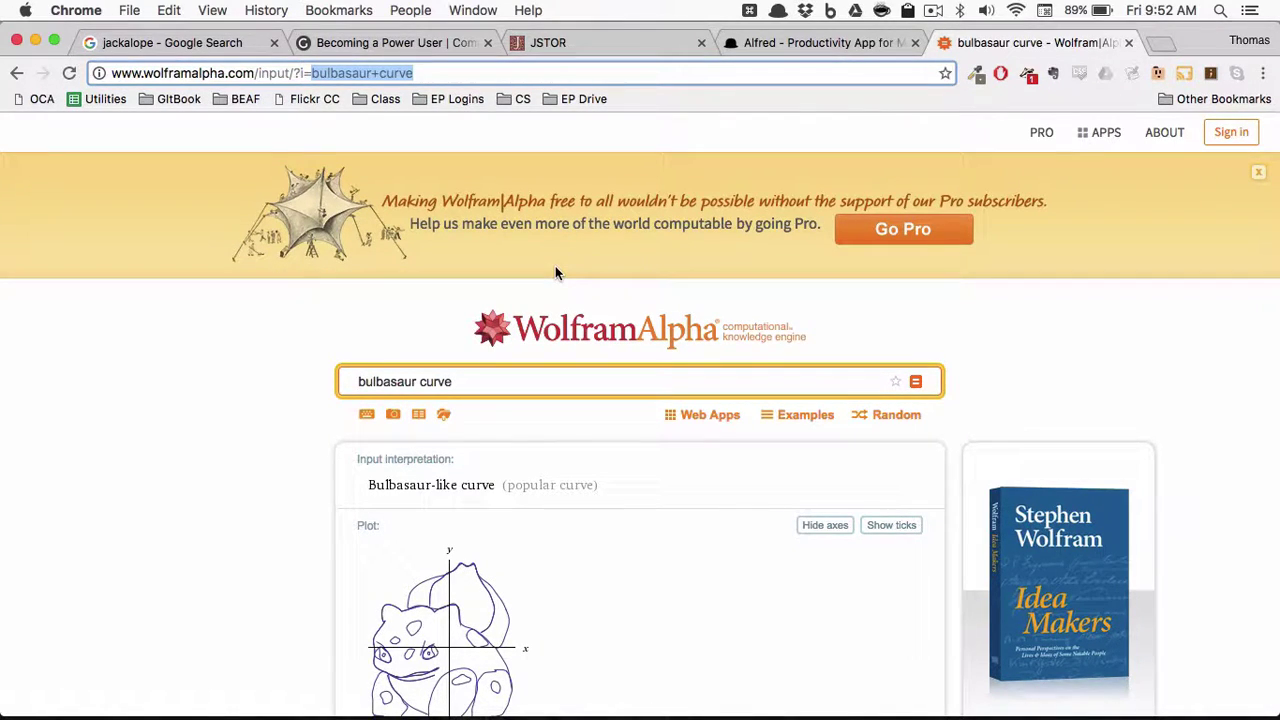
Switch to Alfred Preferences and start adding a custom web search.
key(super+Tab)
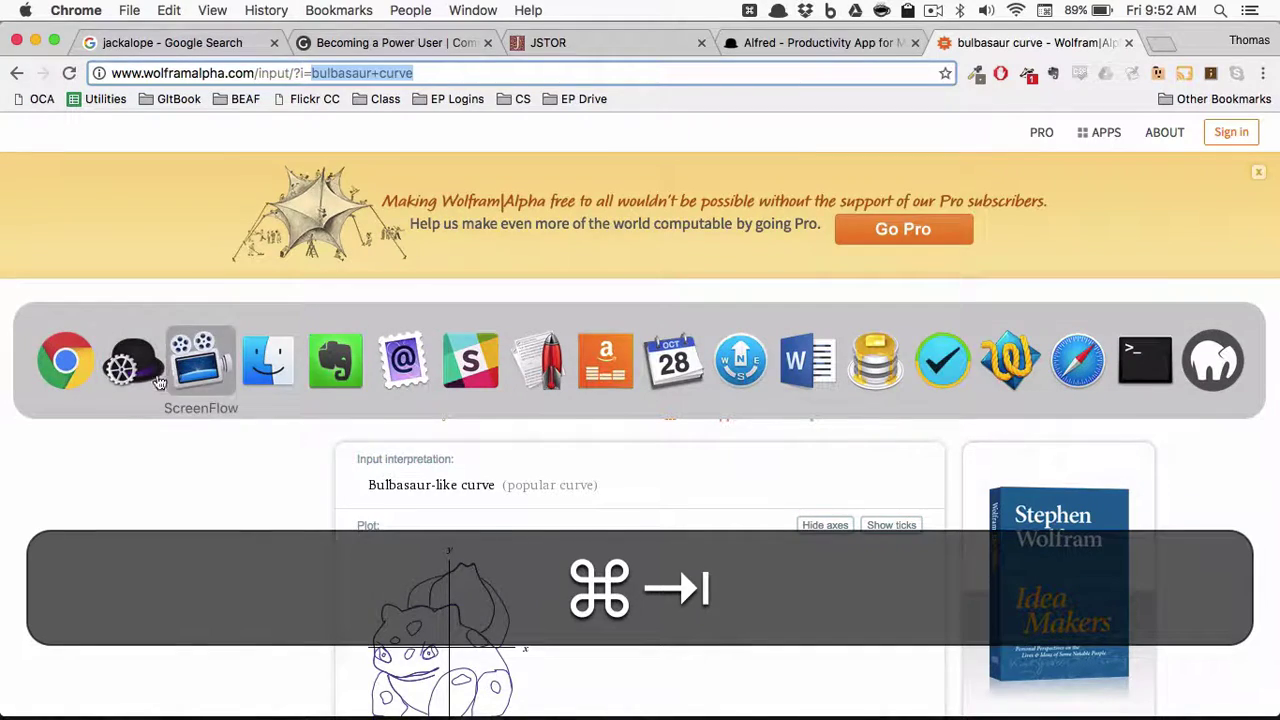
click(128, 363)
scroll(770, 368, down, 2)
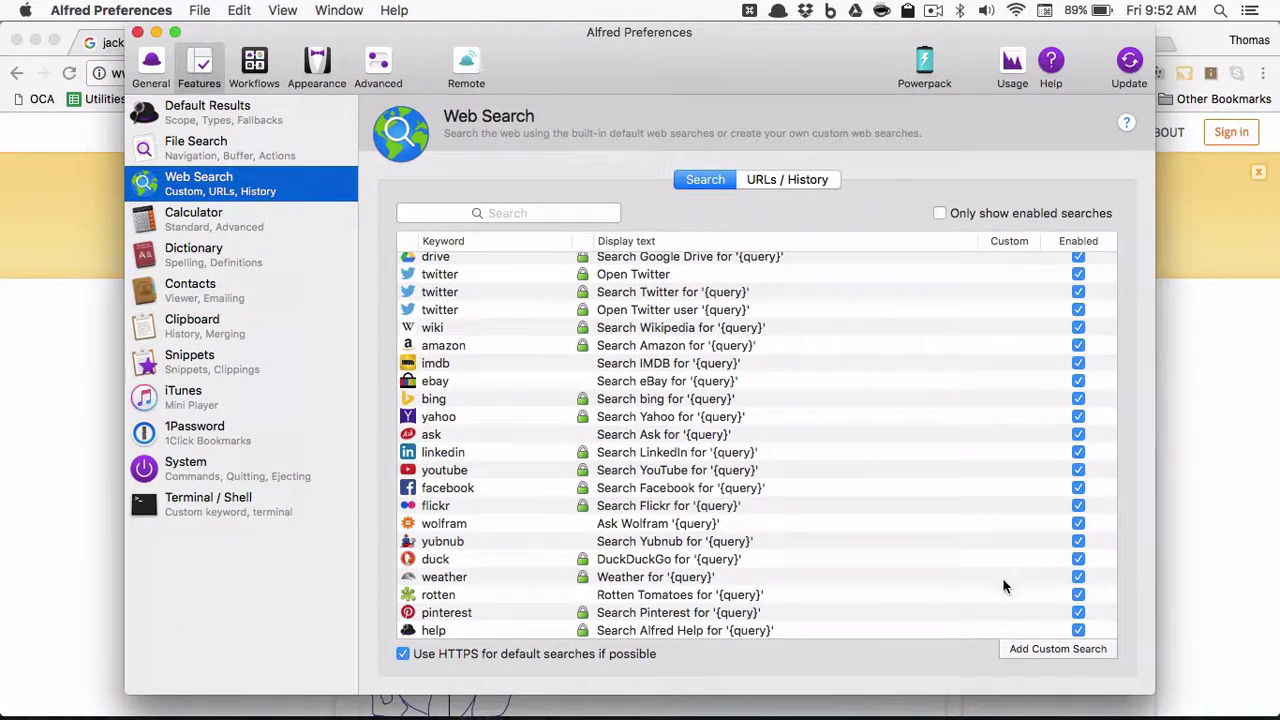
click(1040, 651)
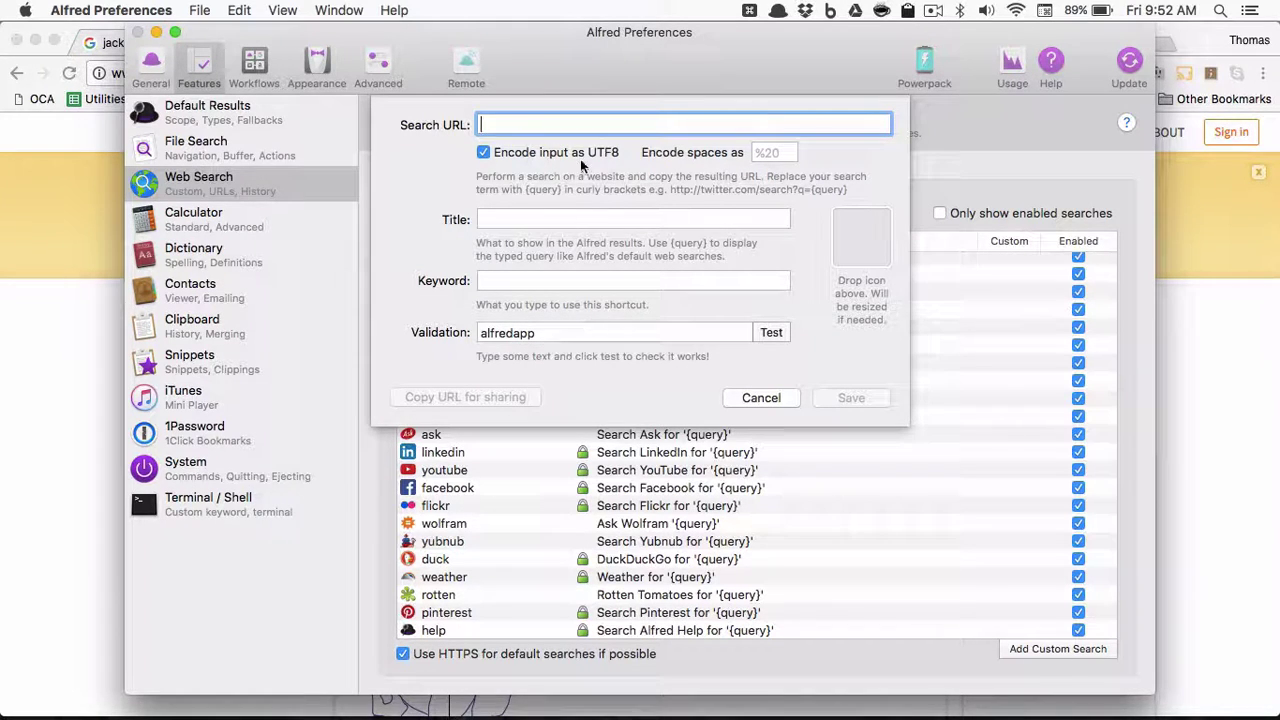
Return to Chrome, highlight the Wolfram Alpha address, and search the JSTOR site for a sample surname.
key(super+Tab)
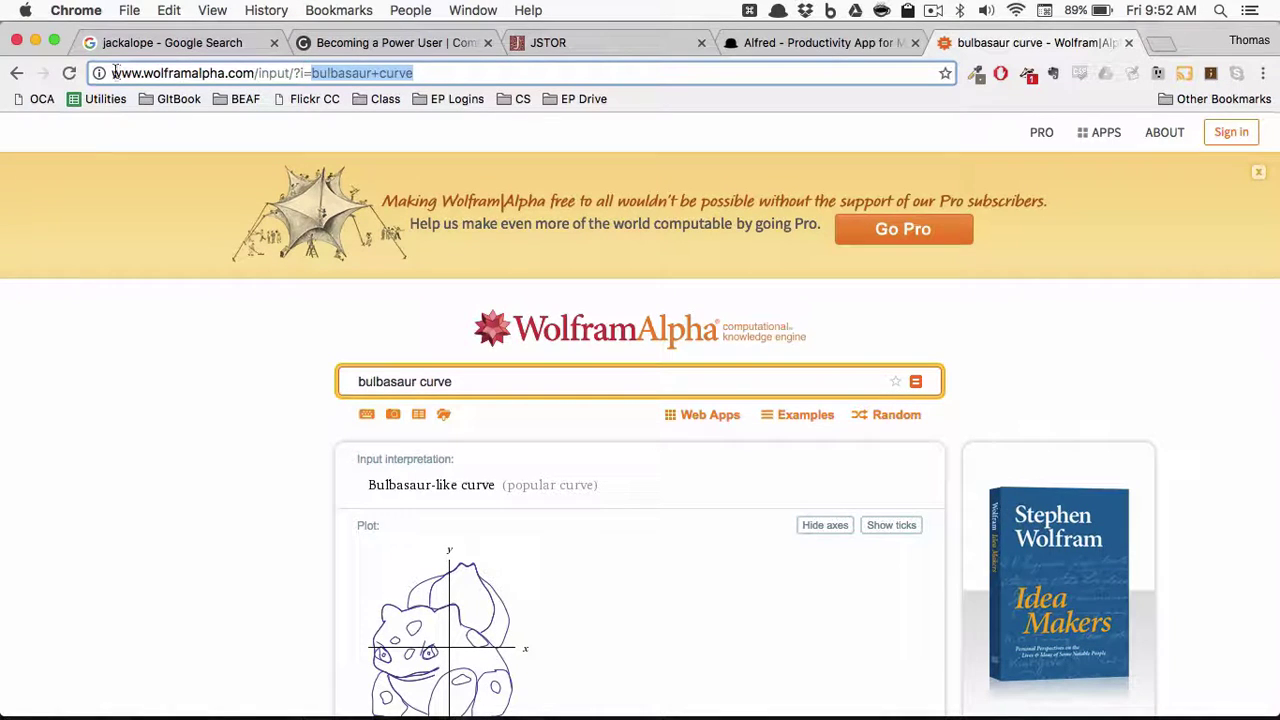
drag(108, 72, 417, 72)
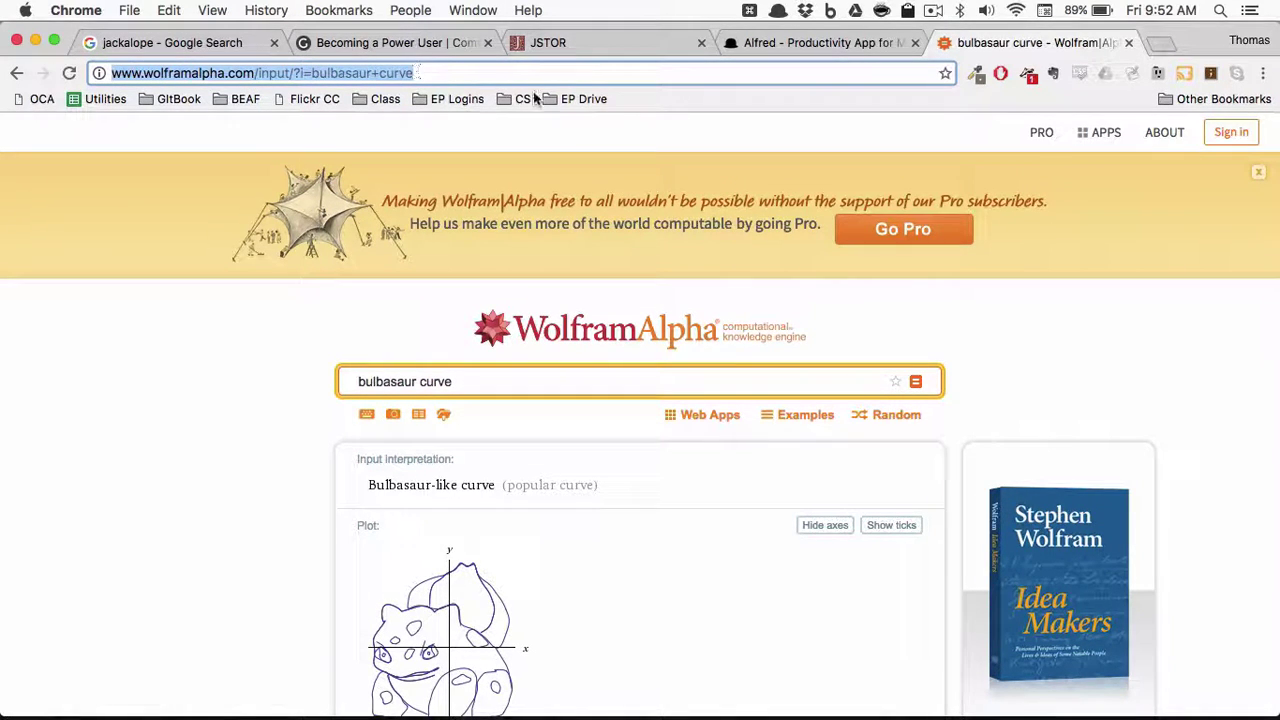
click(581, 42)
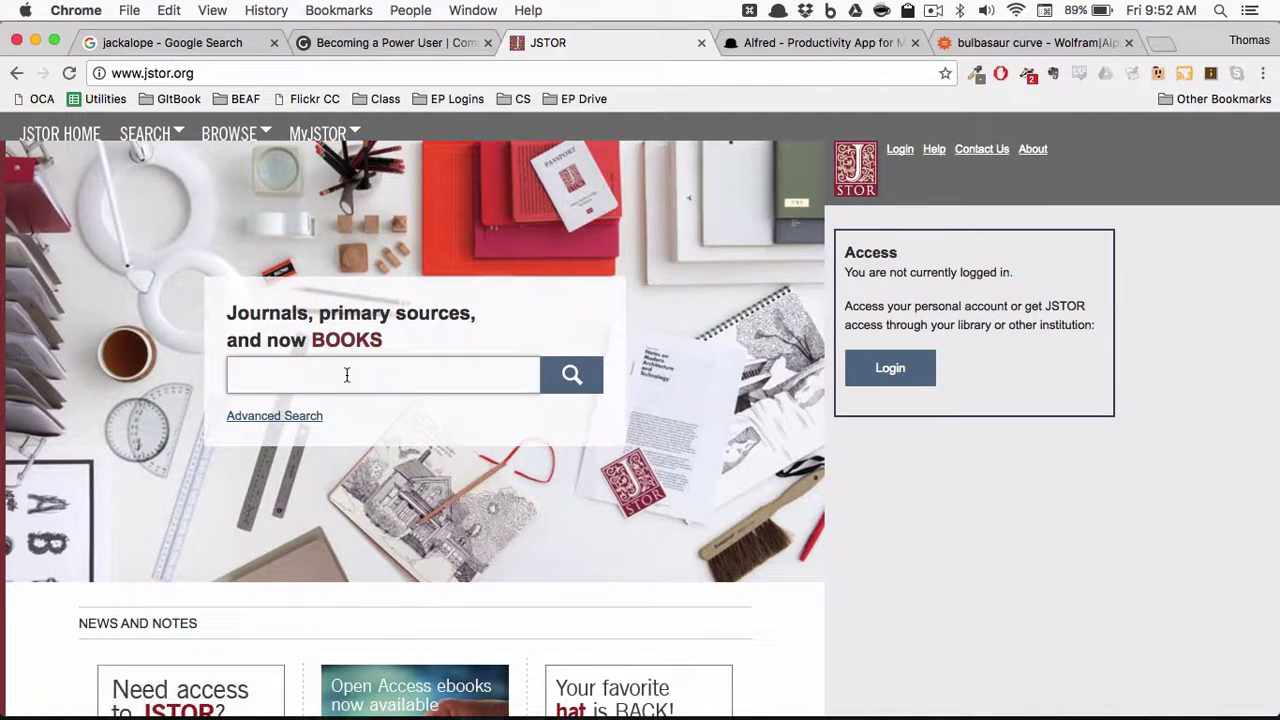
text(benner)
key(Return)
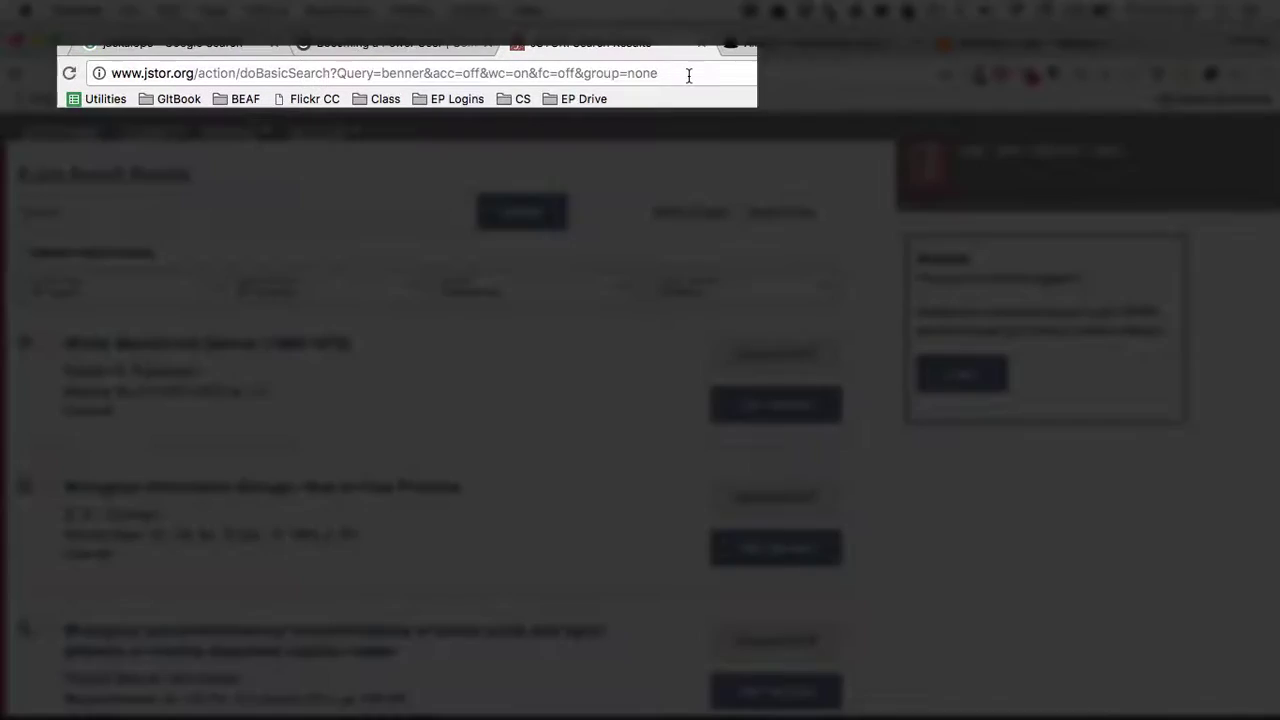
Locate the search term in the JSTOR results address and copy the whole address.
drag(658, 73, 92, 80)
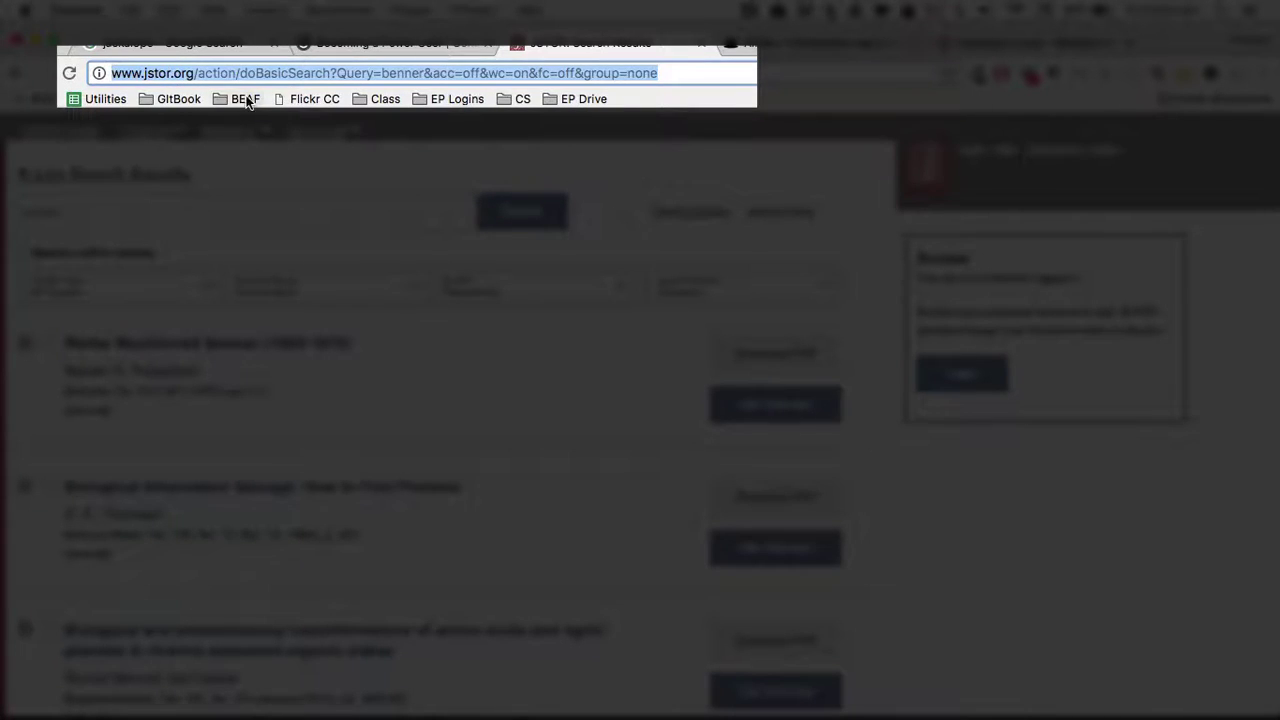
click(375, 74)
double_click(401, 74)
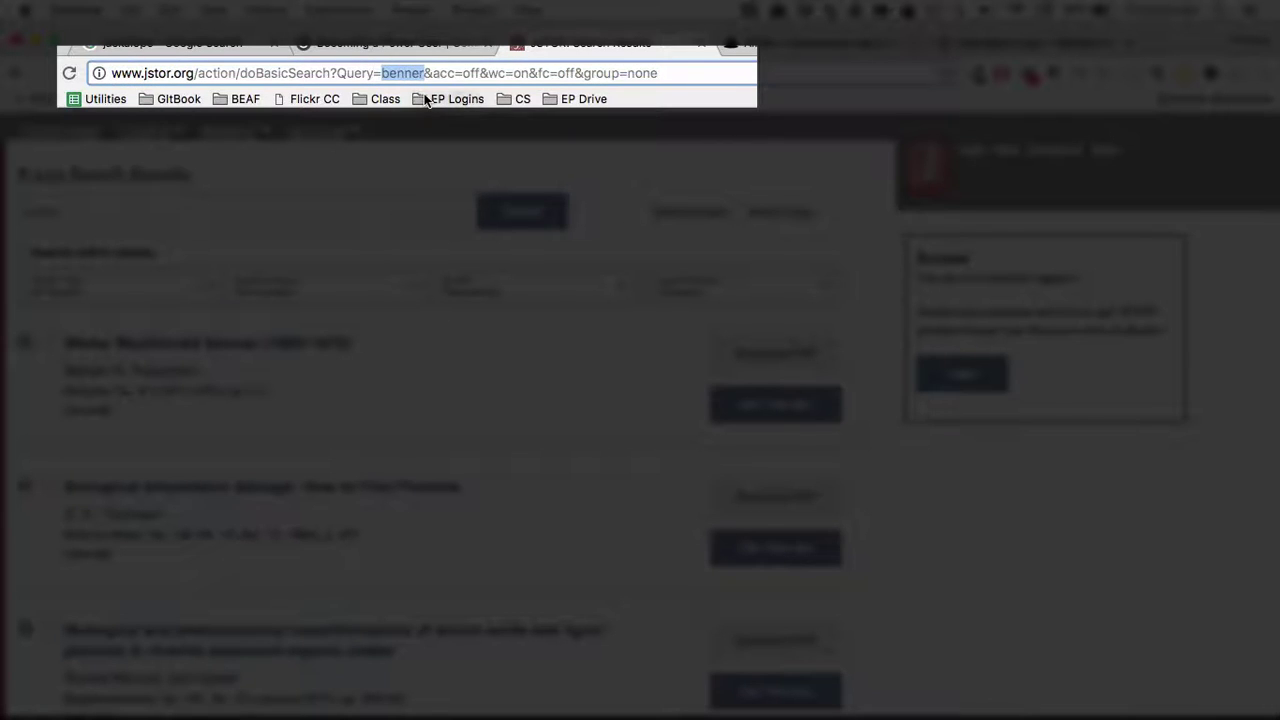
click(677, 73)
key(super+a)
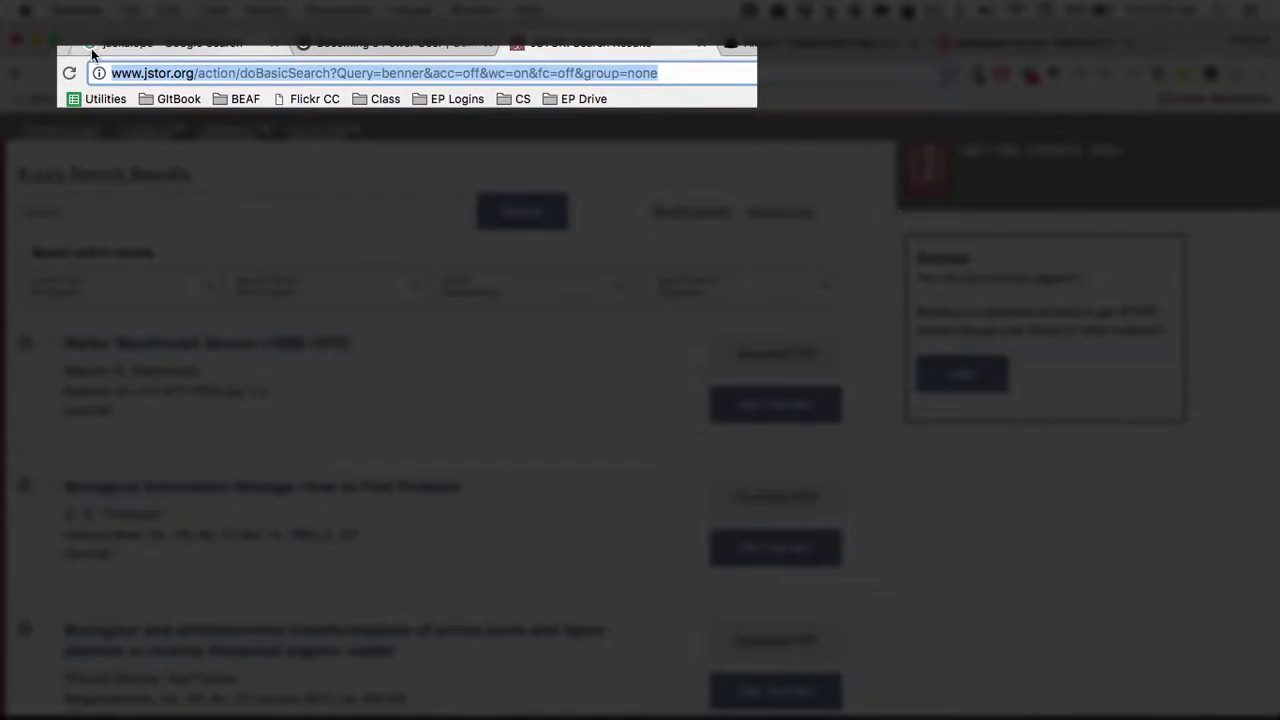
key(super+c)
Switch to Alfred Preferences, paste the JSTOR address as the custom search's URL, and replace its search term with {query}.
key(super+Tab)
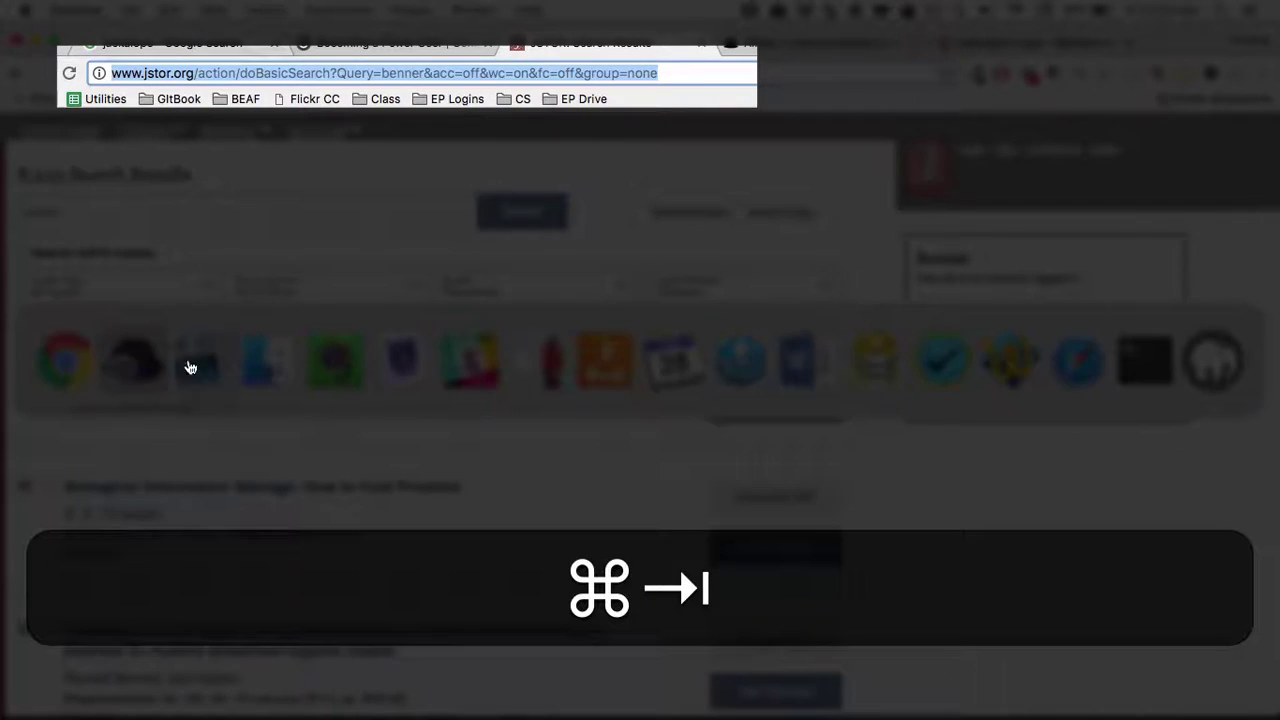
key(super+v)
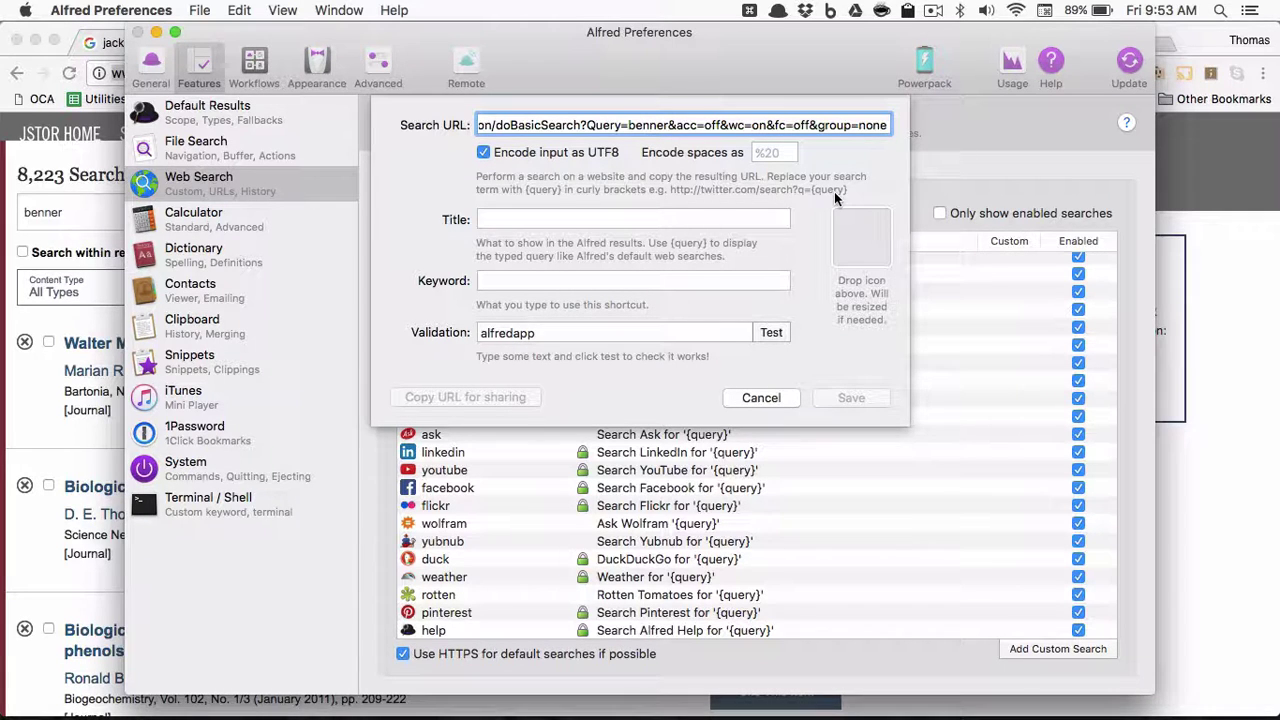
double_click(652, 125)
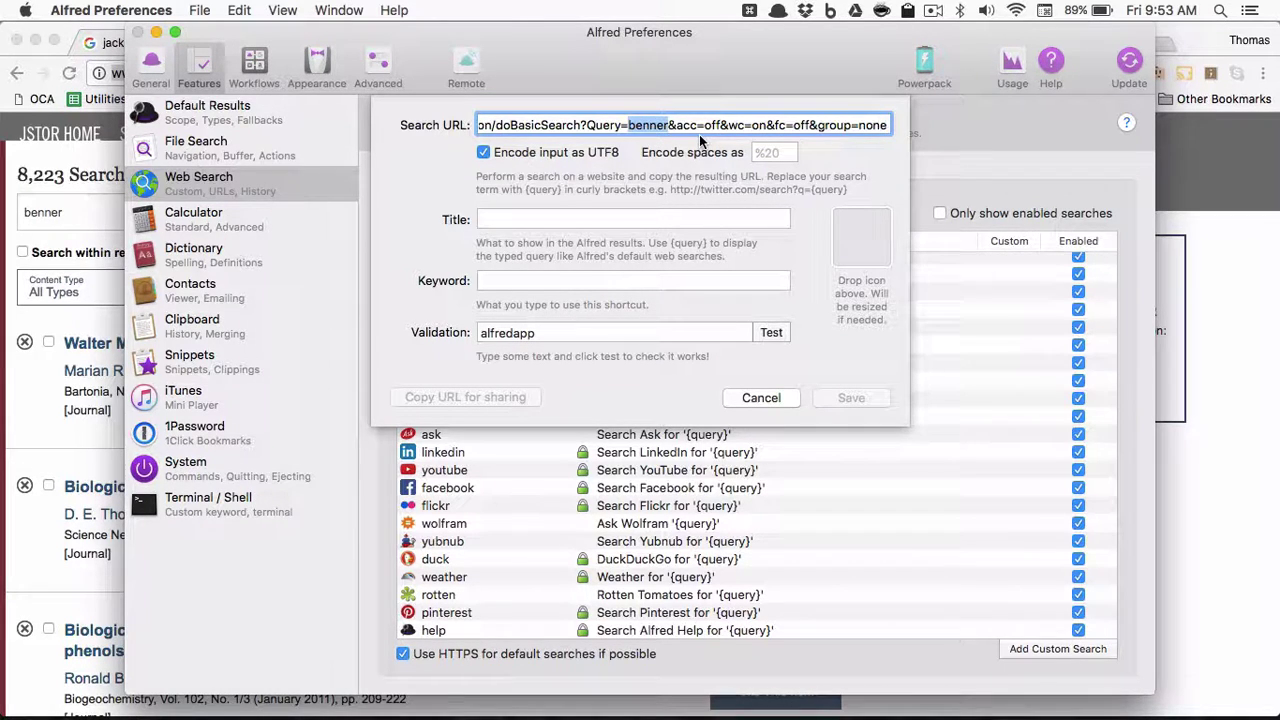
key(BackSpace)
text({)
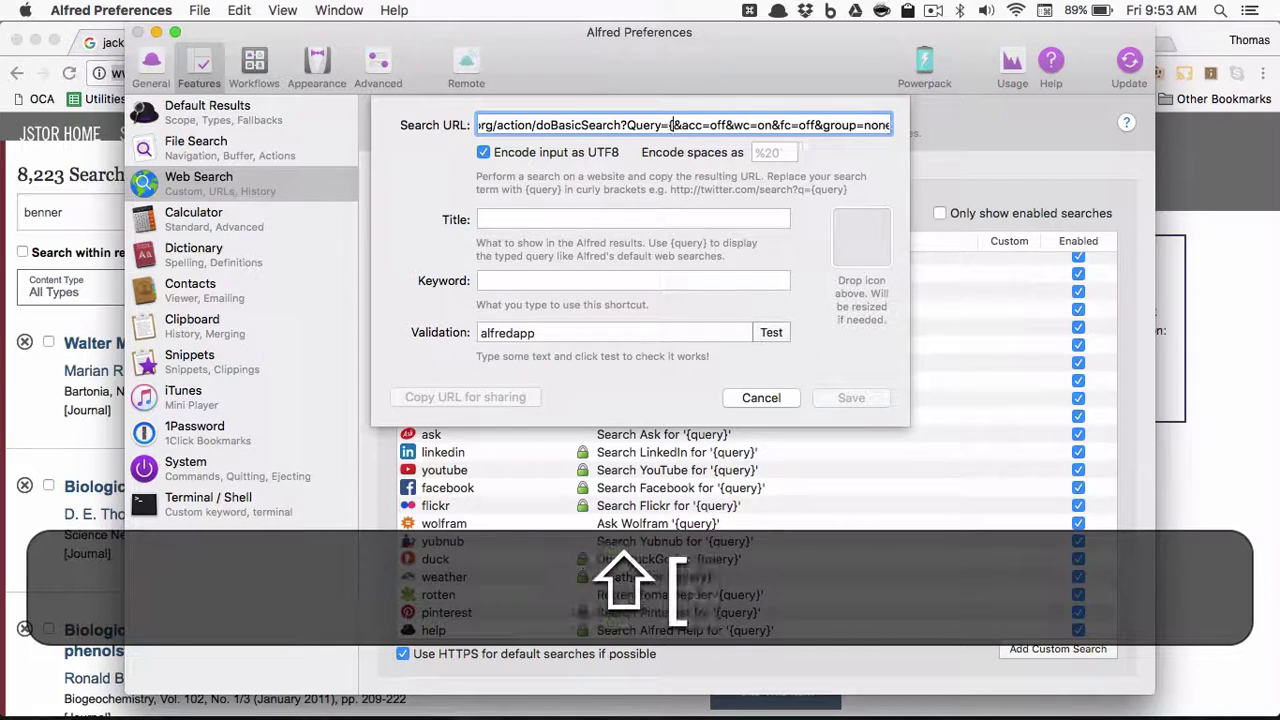
text(query})
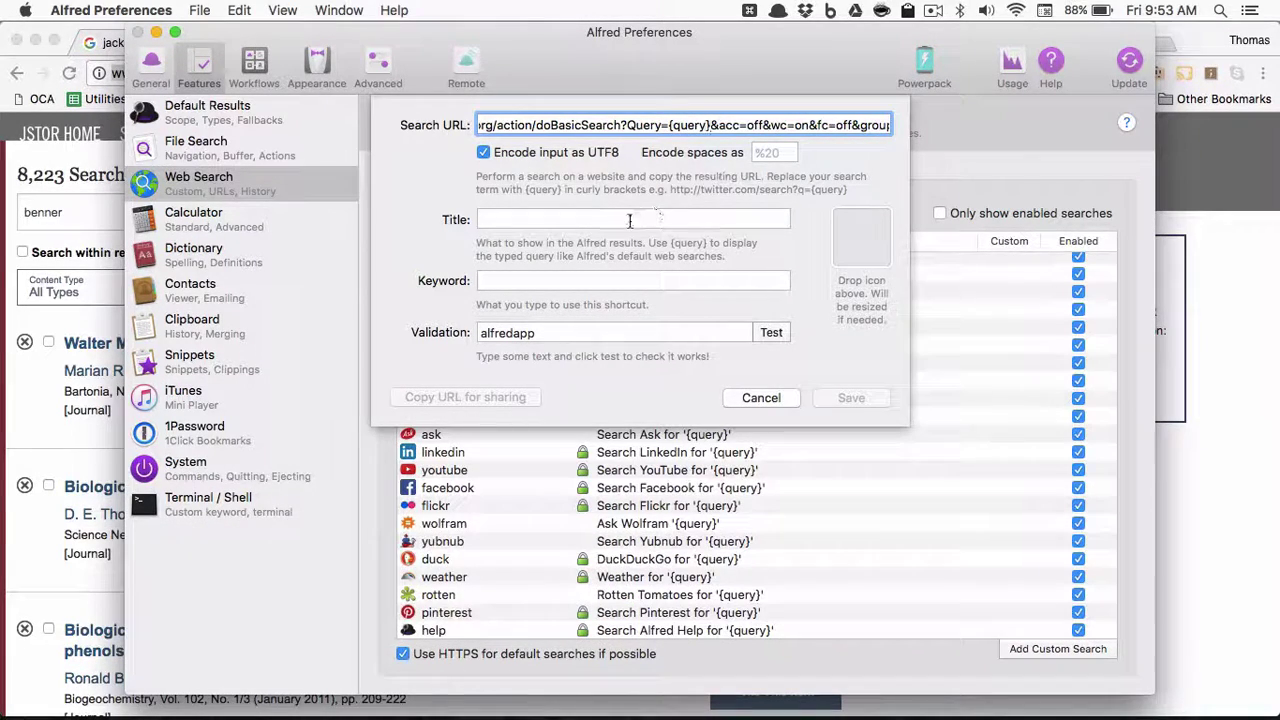
Title the custom search "Search JSTOR!".
click(629, 220)
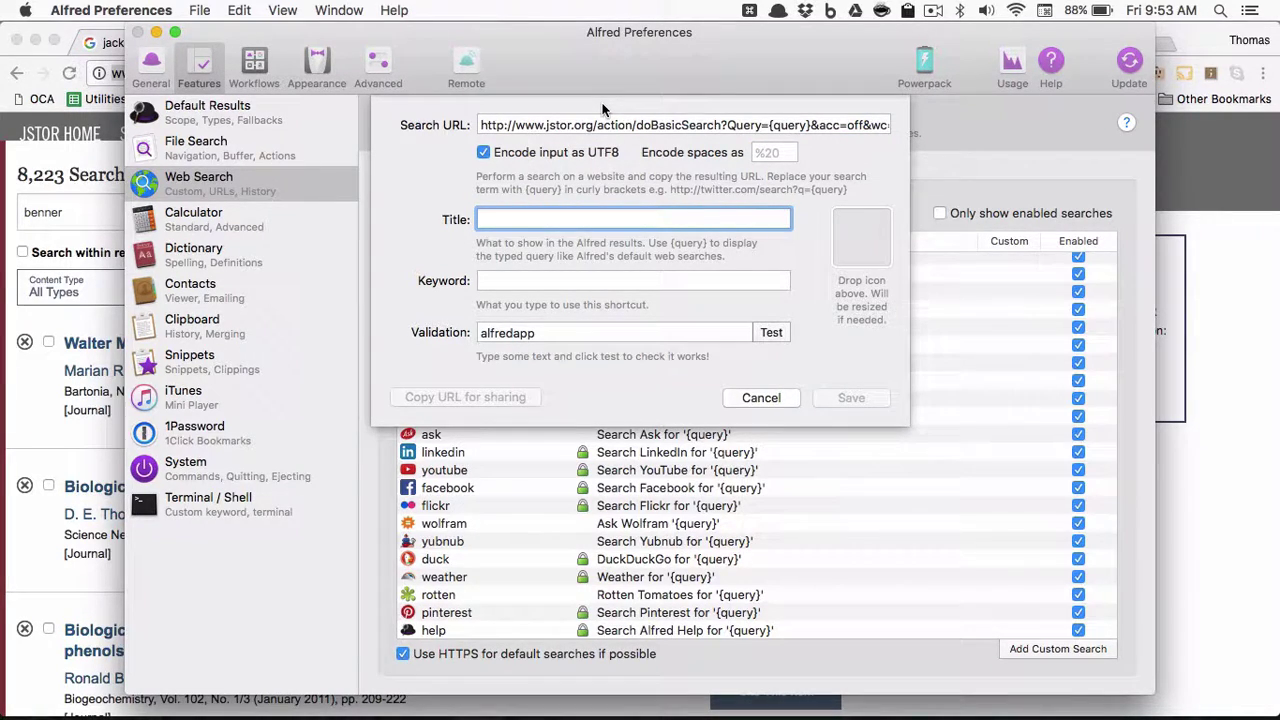
text(Search JST)
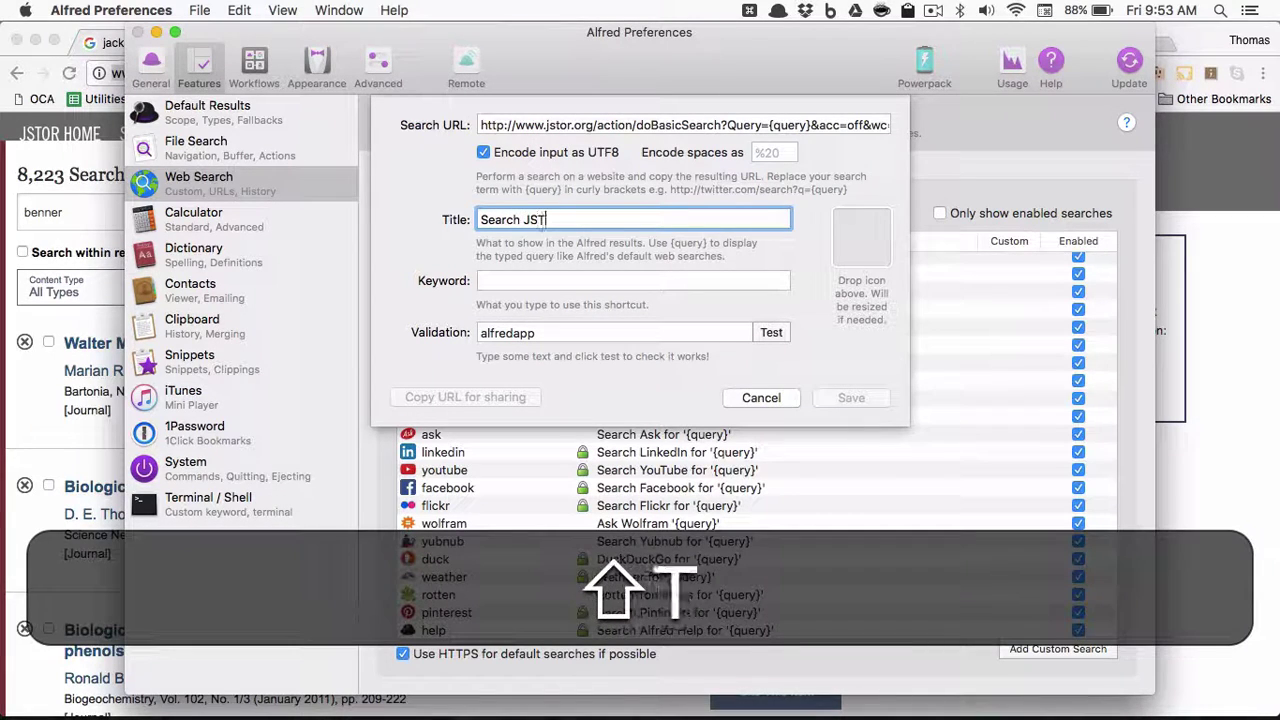
text(OR!)
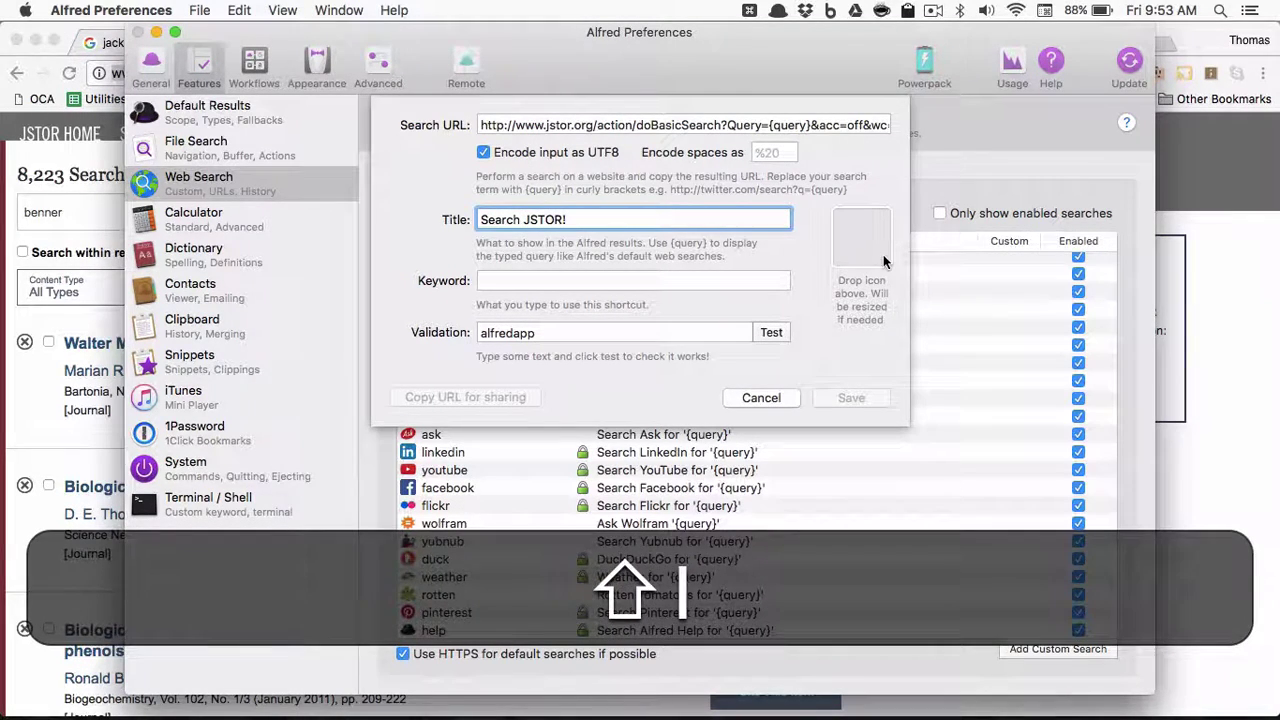
Assign the keyword "jstor" to the custom JSTOR search and save it.
click(526, 281)
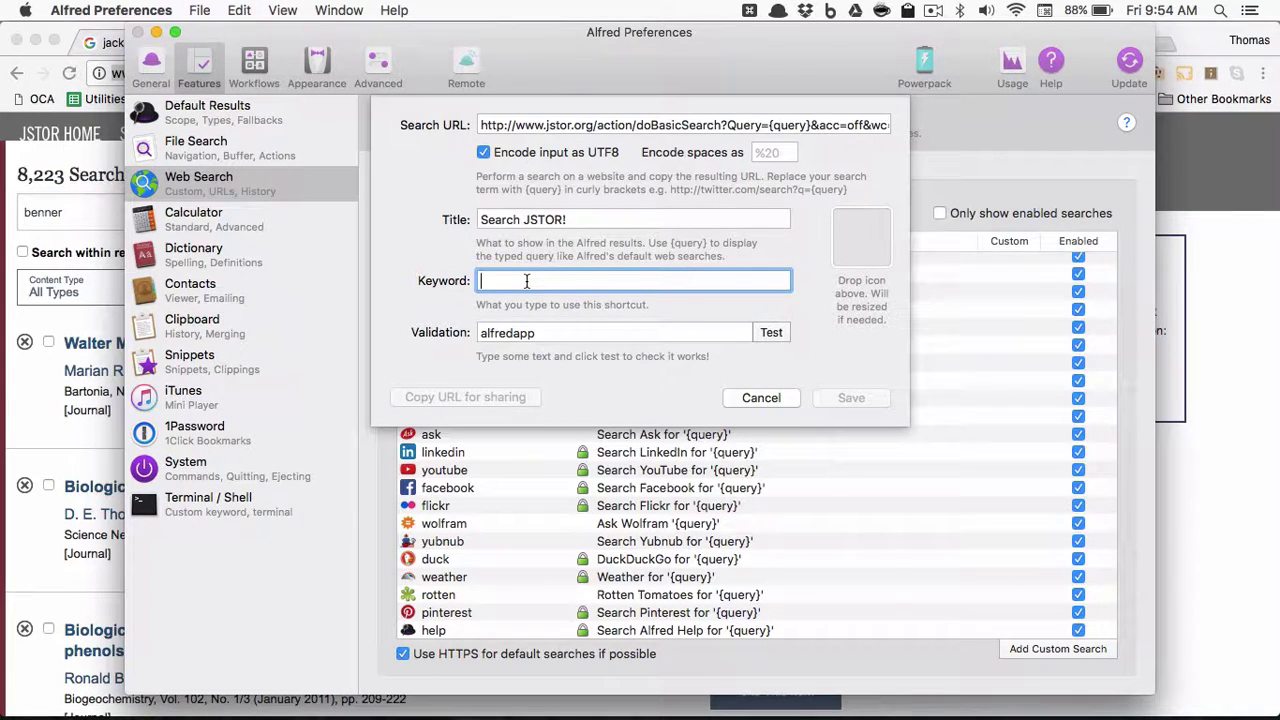
text(jstor)
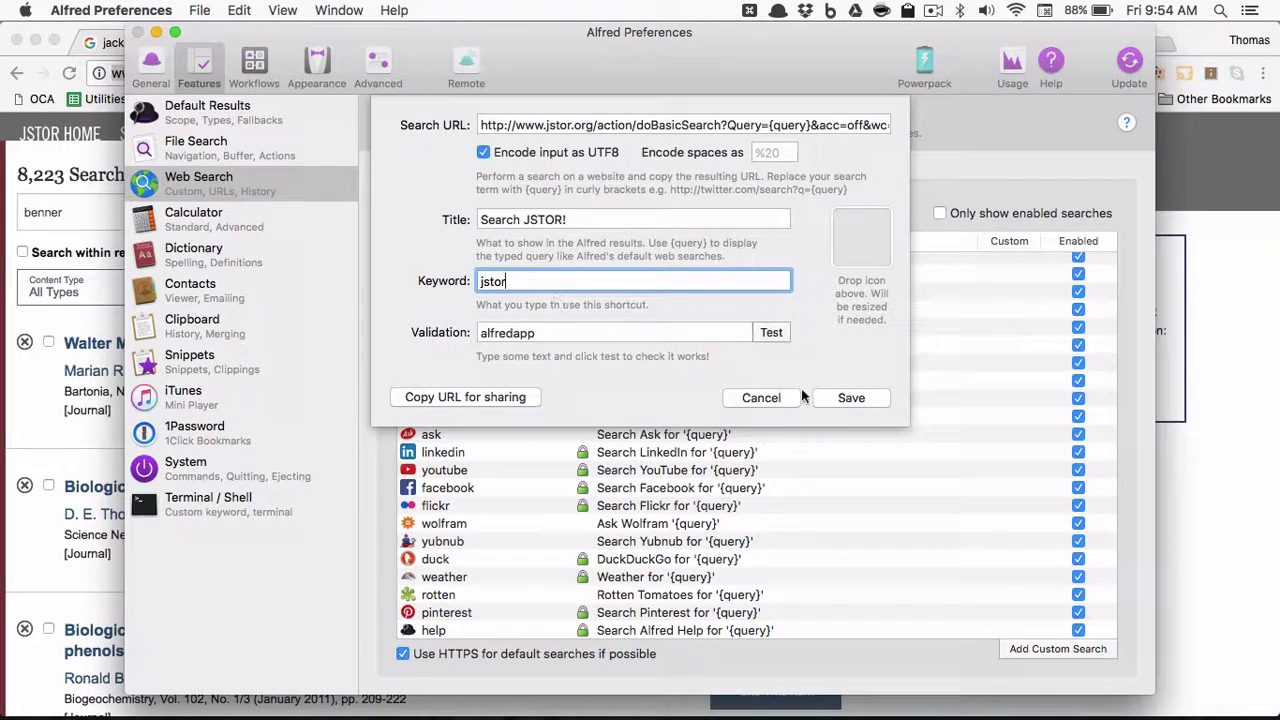
click(846, 397)
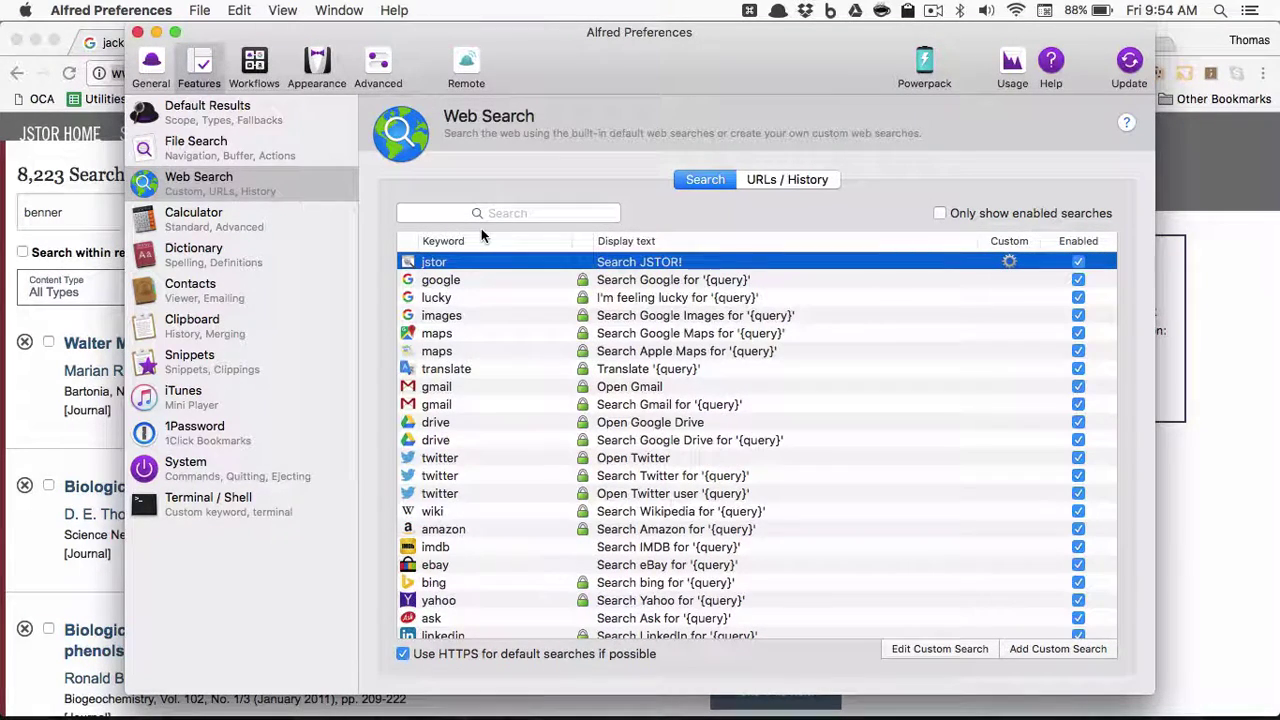
Call up Alfred's search bar and run the custom JSTOR search for the sample surname using the keyword "jstor".
key(super+space)
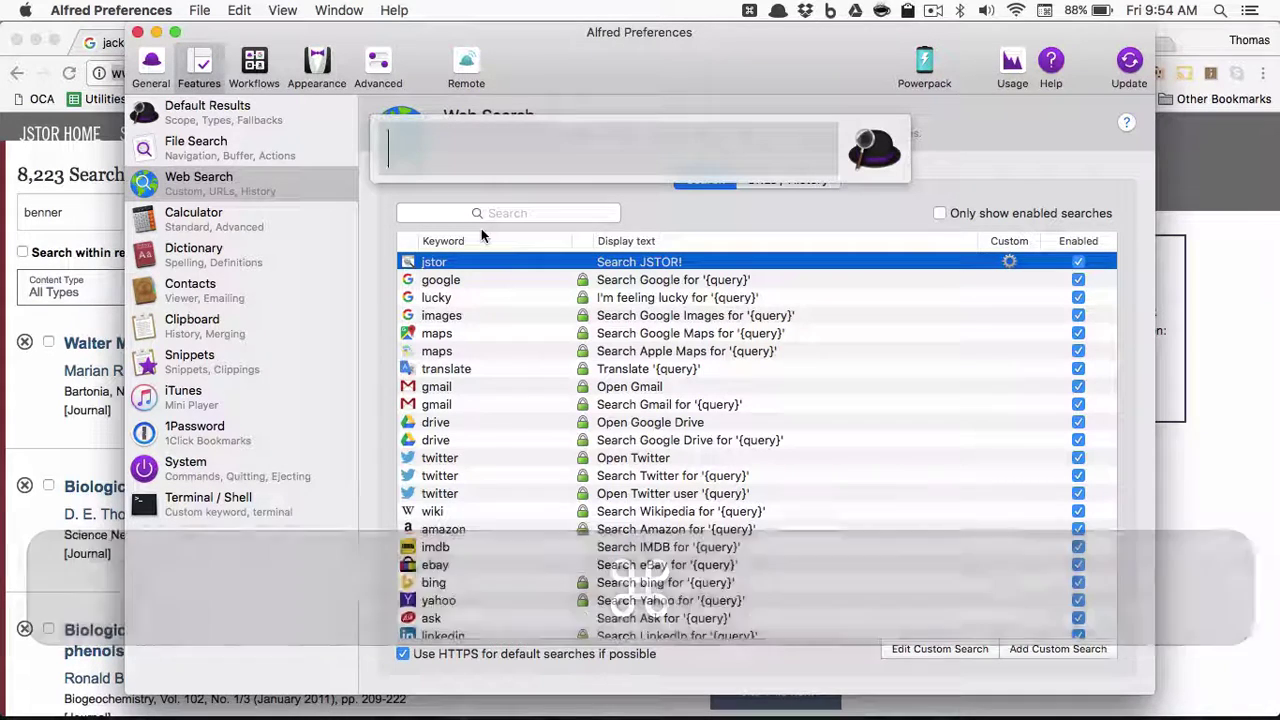
text(jsto)
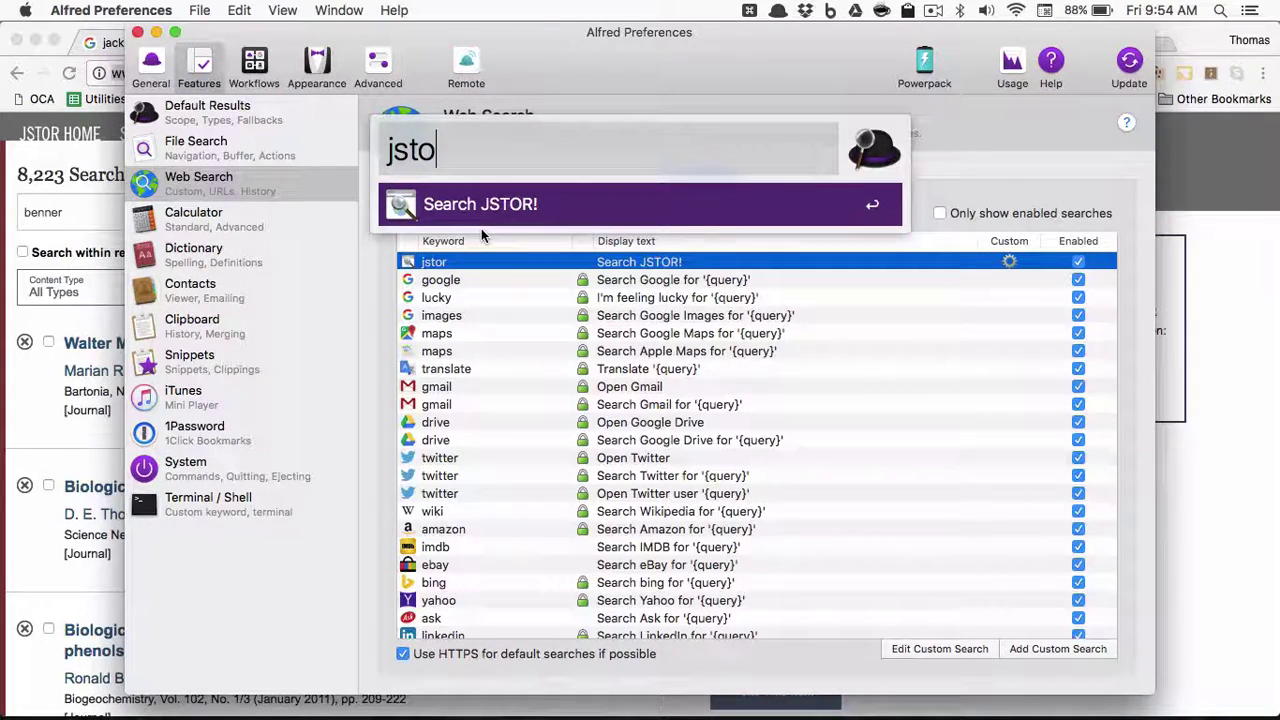
text(r fjfjf)
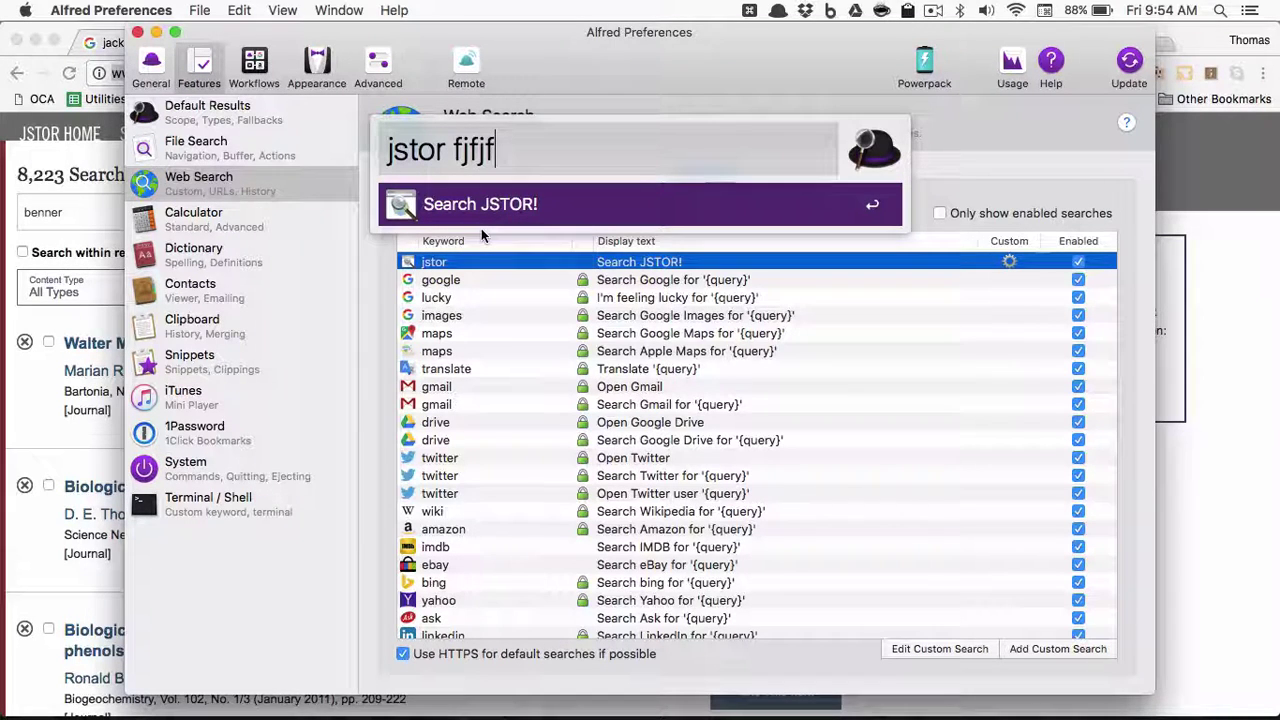
key(BackSpace)
key(BackSpace)
key(BackSpace)
key(BackSpace)
key(BackSpace)
key(BackSpace)
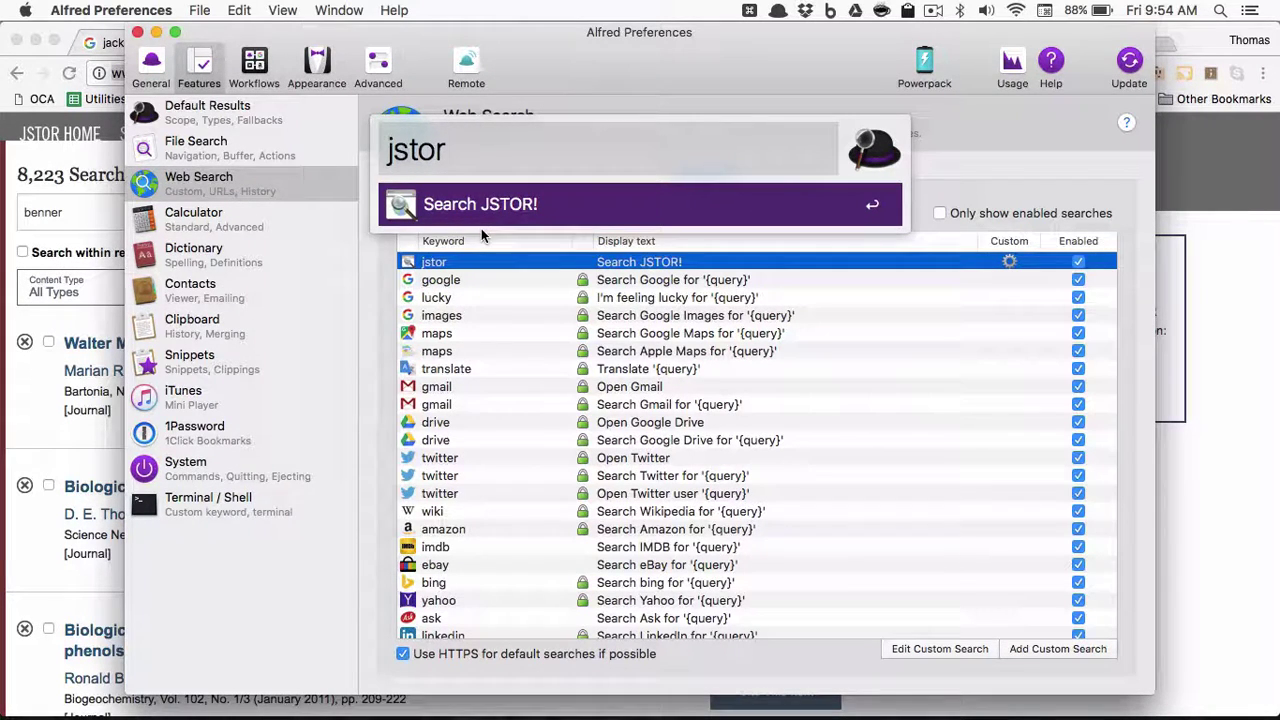
text(benner)
key(Return)
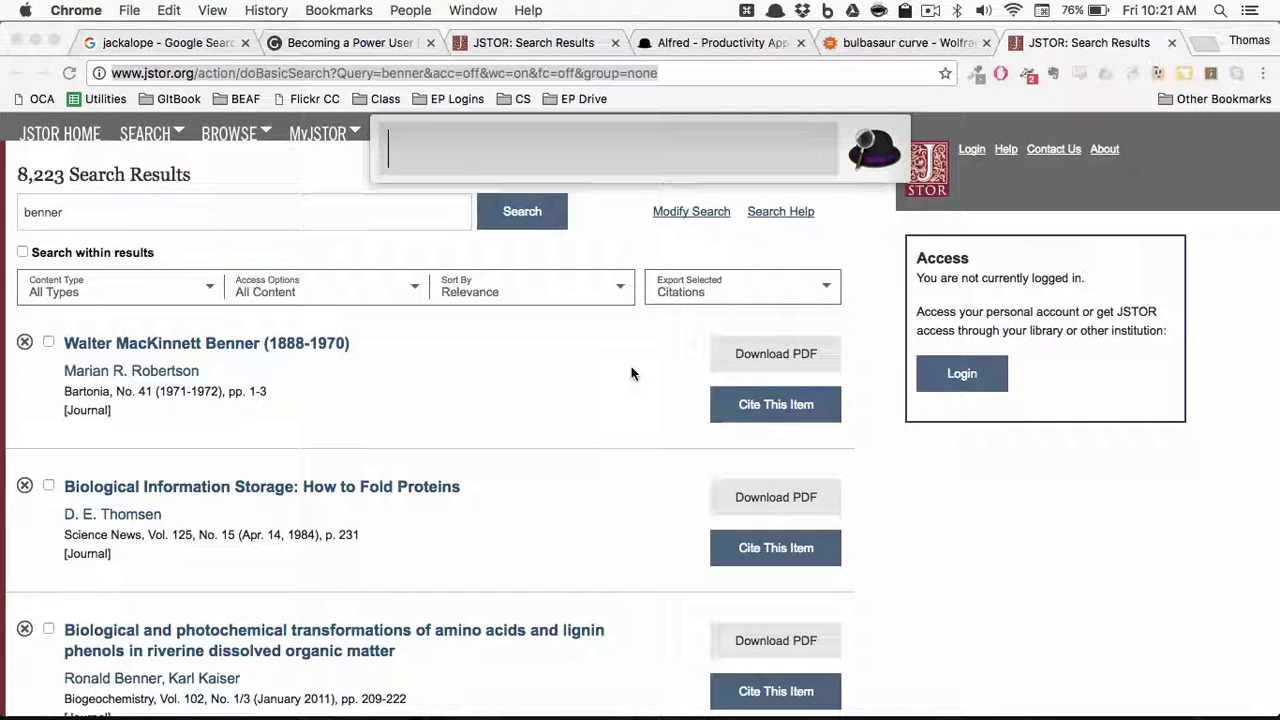
Search Google Scholar for "jackalope" through Alfred with the keyword "schol".
text(scho)
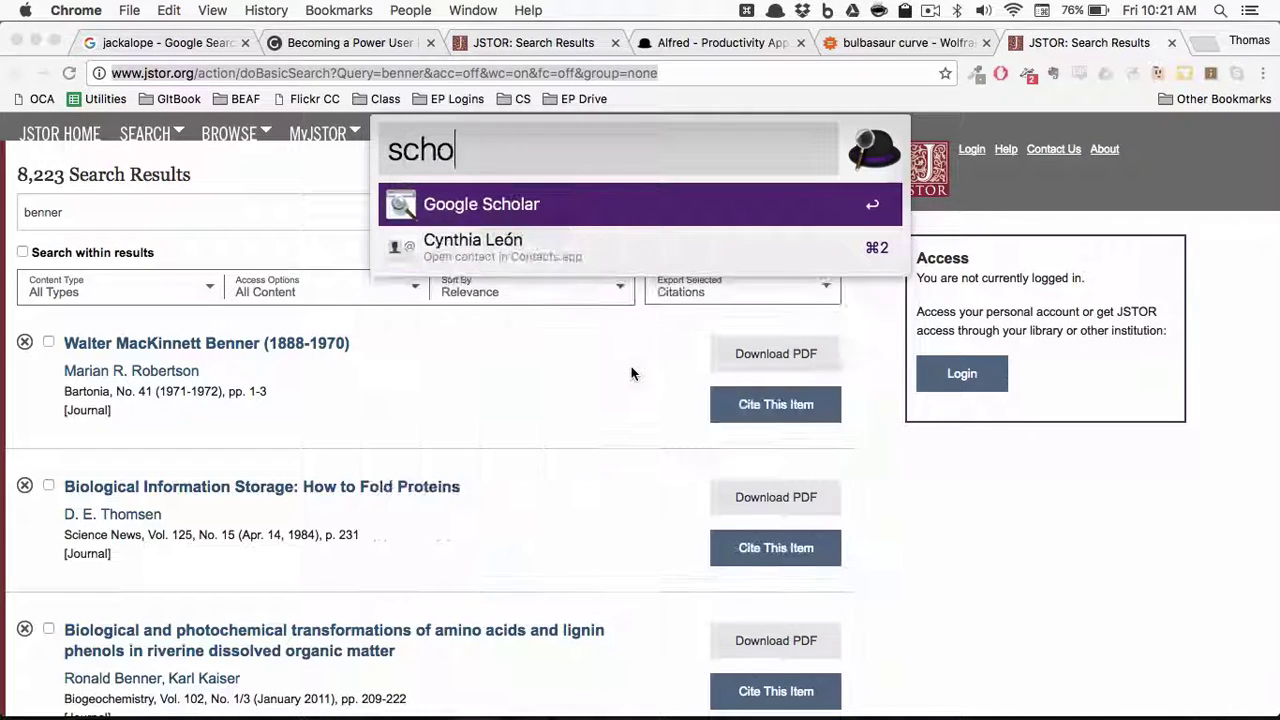
text(l jackalope)
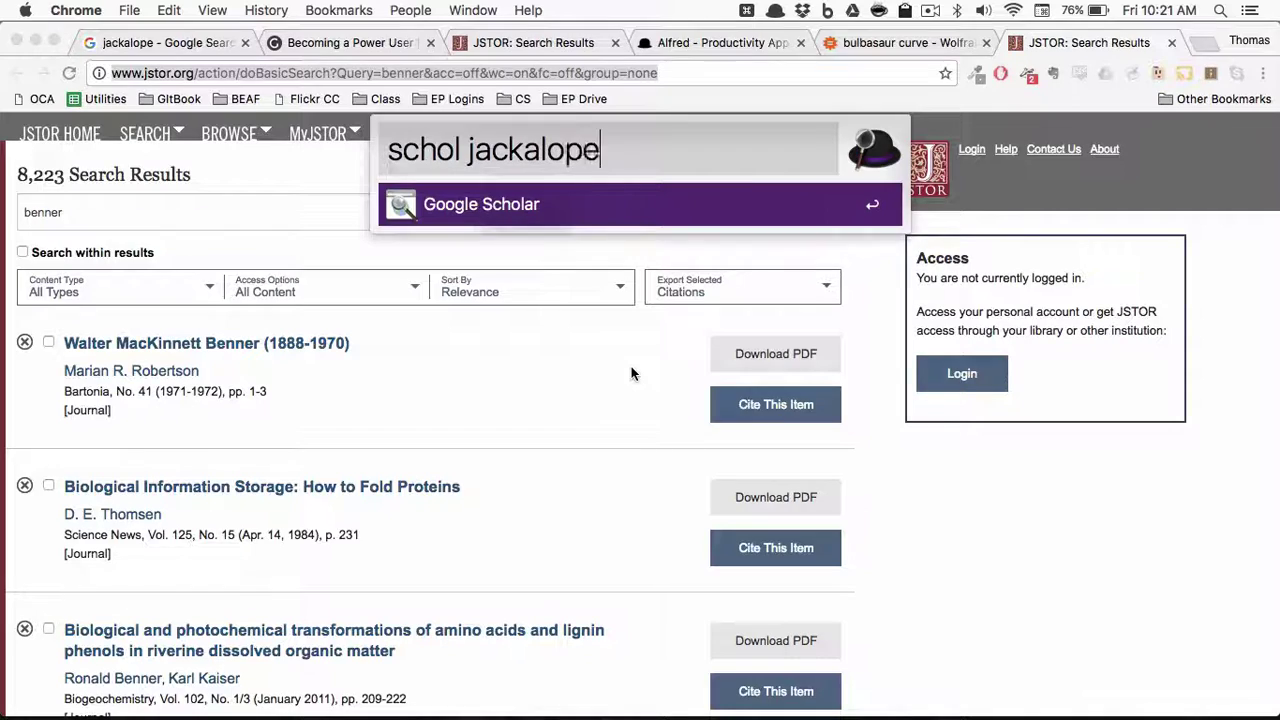
key(Return)
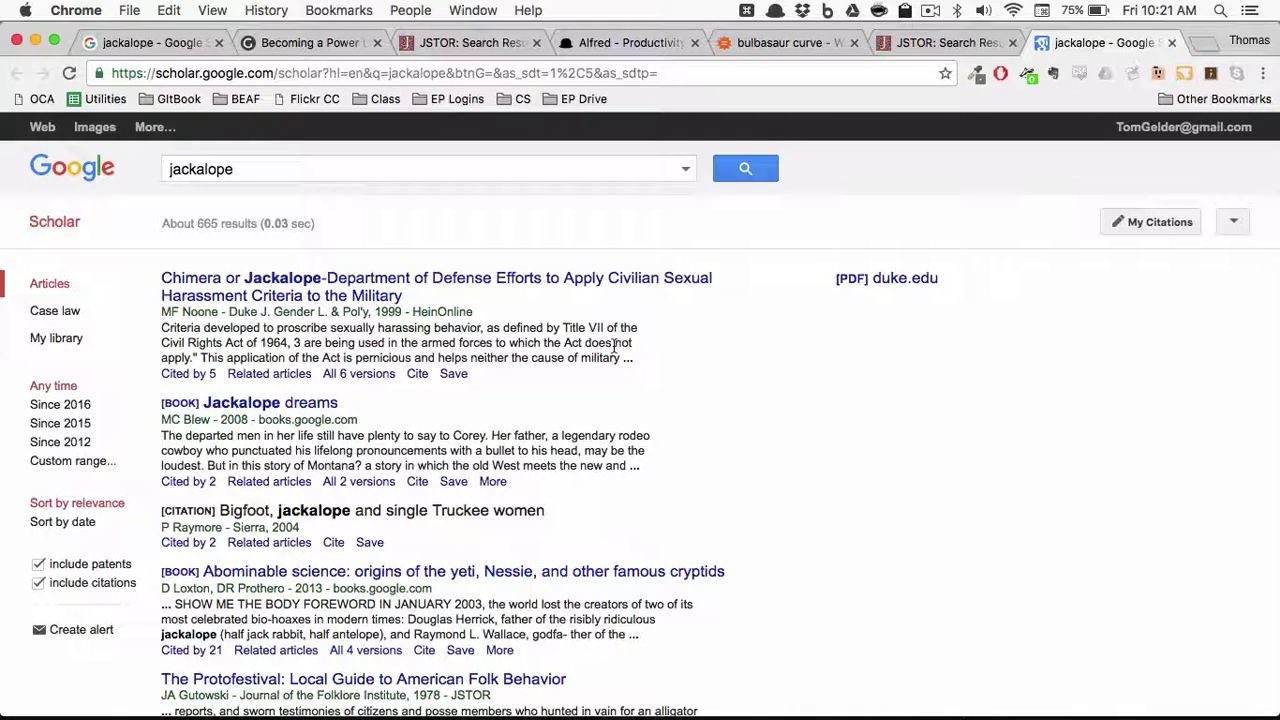
Call up Alfred's search bar over the Google Scholar results.
key(alt+space)
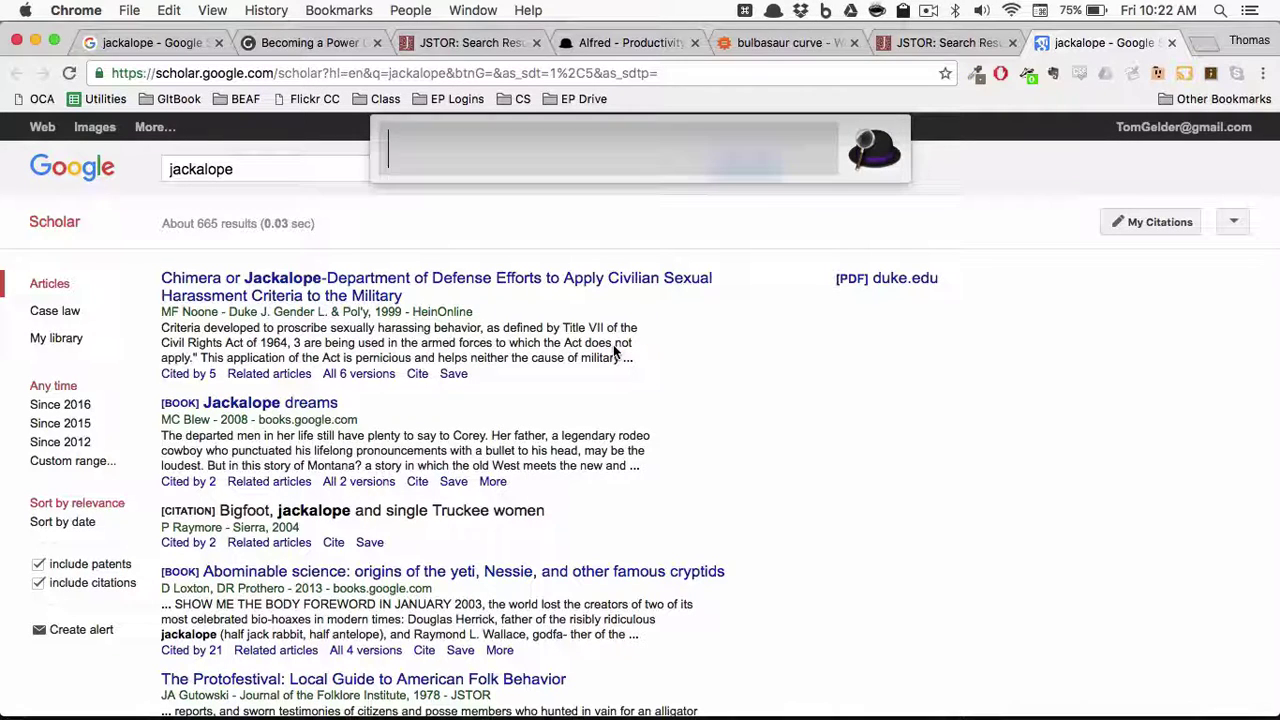